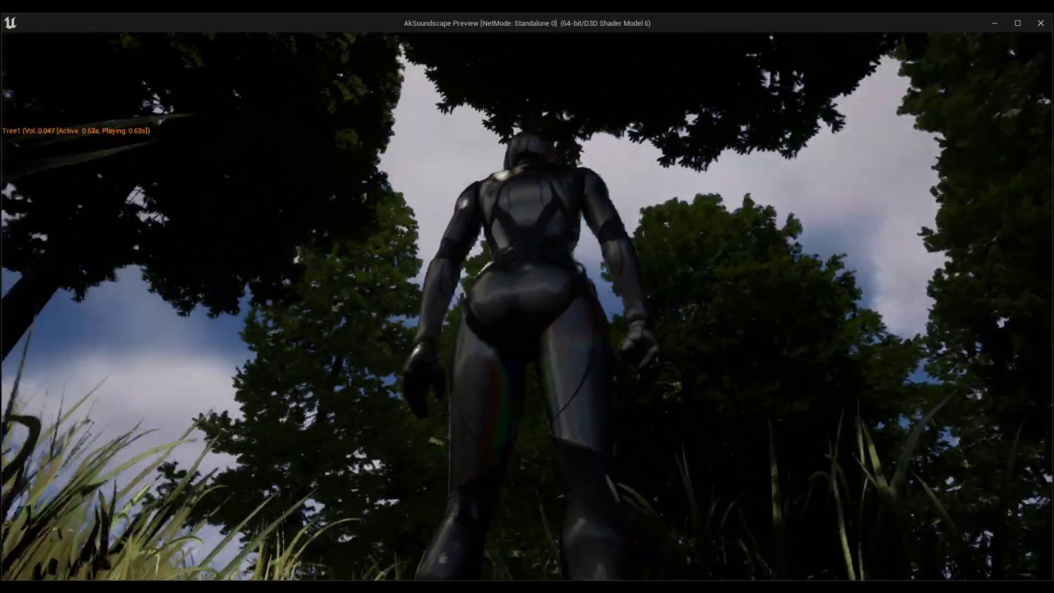
- Preview the Tree1 sound, then find the Soundscape plugin by searching plugins for 'soundsca'
key(Escape)
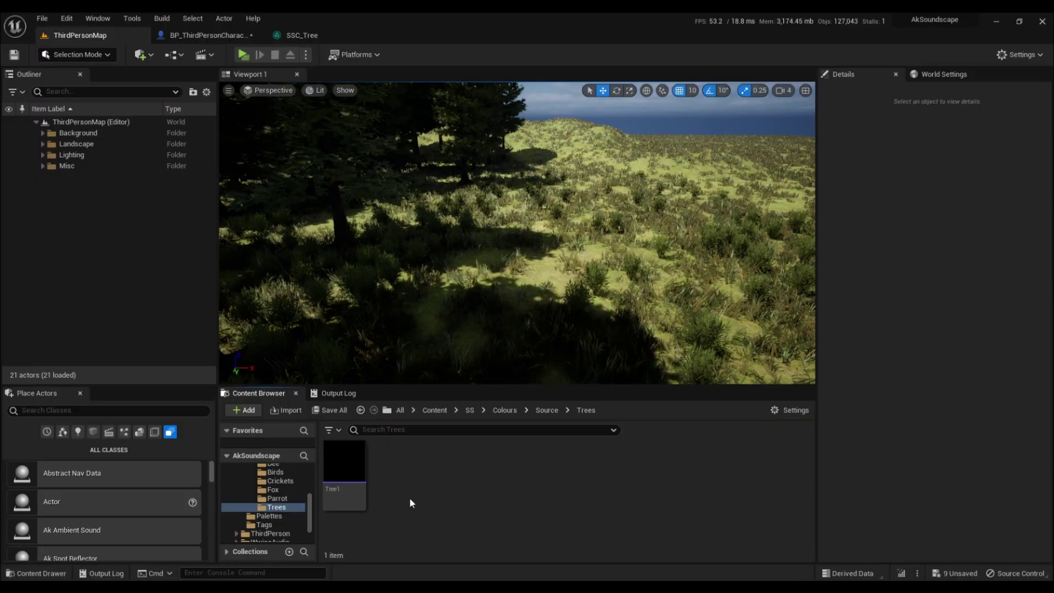
click(344, 460)
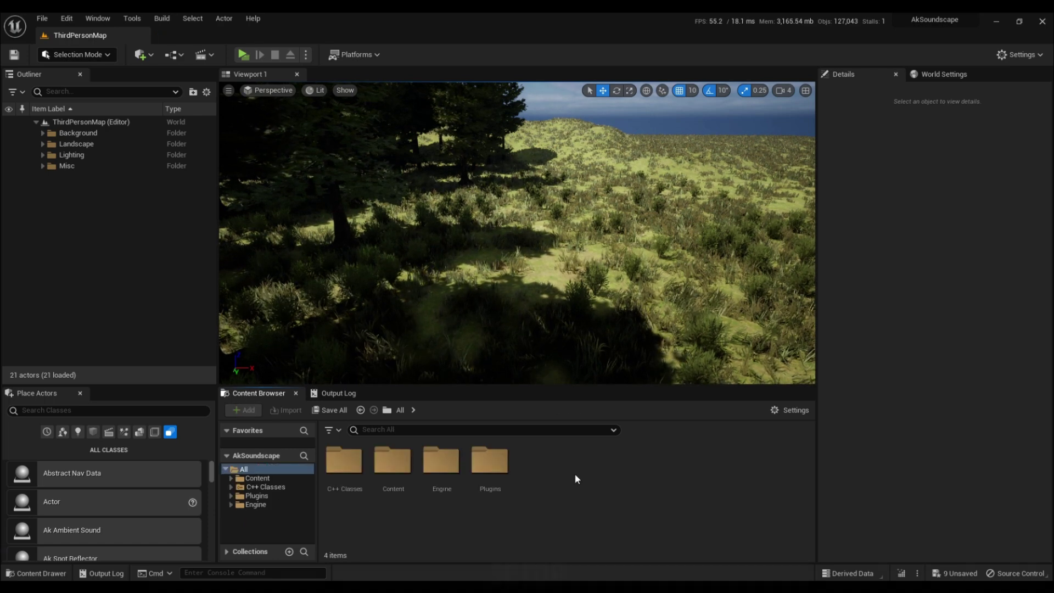
click(67, 18)
click(96, 187)
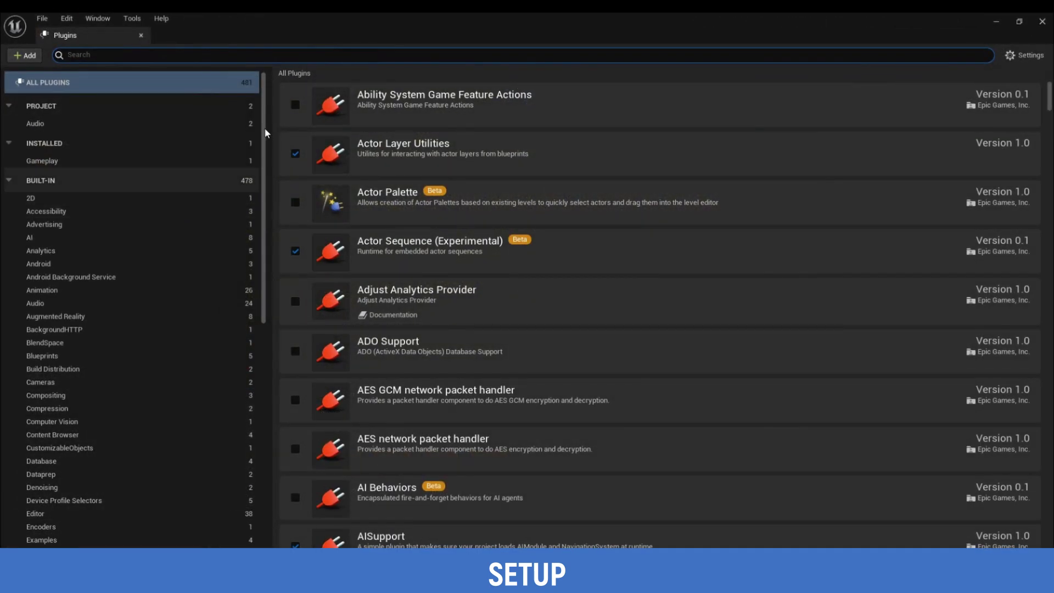
text(soundsca)
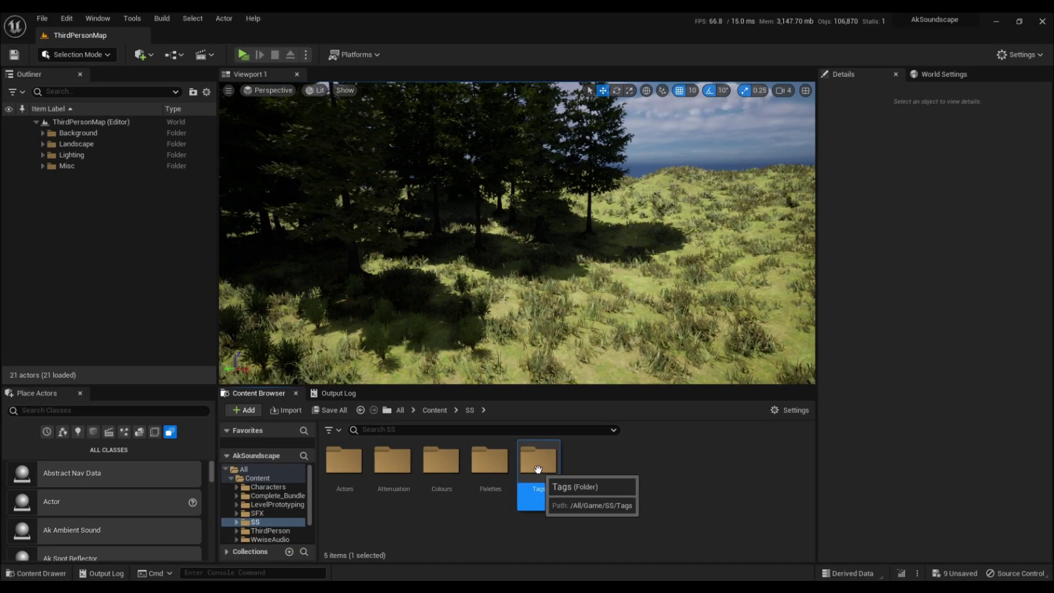
- Open the DT_SS data table in the Tags folder and sort its tag rows by row name
double_click(535, 475)
double_click(345, 463)
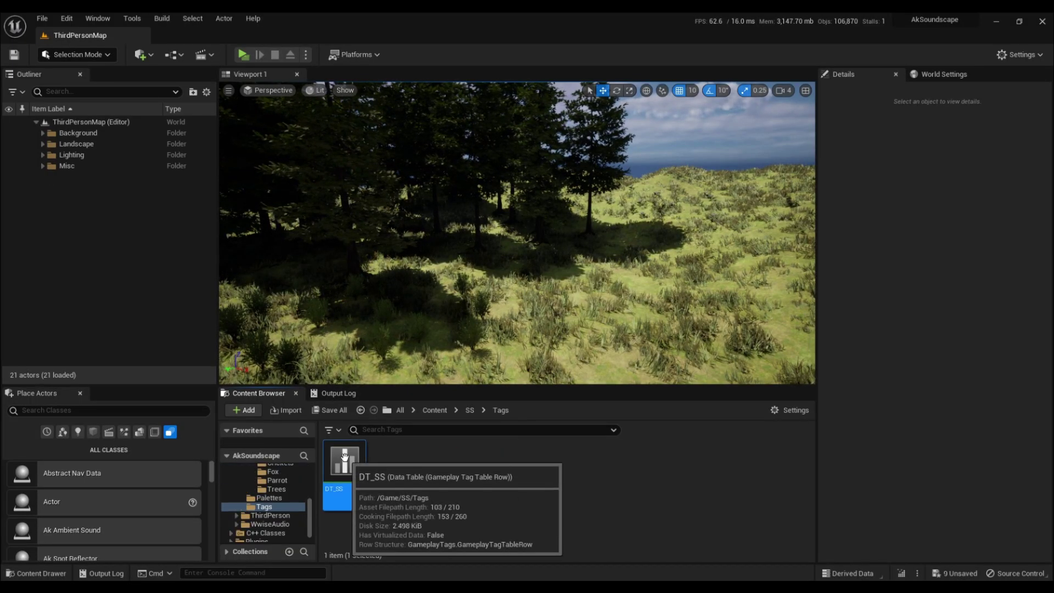
click(137, 146)
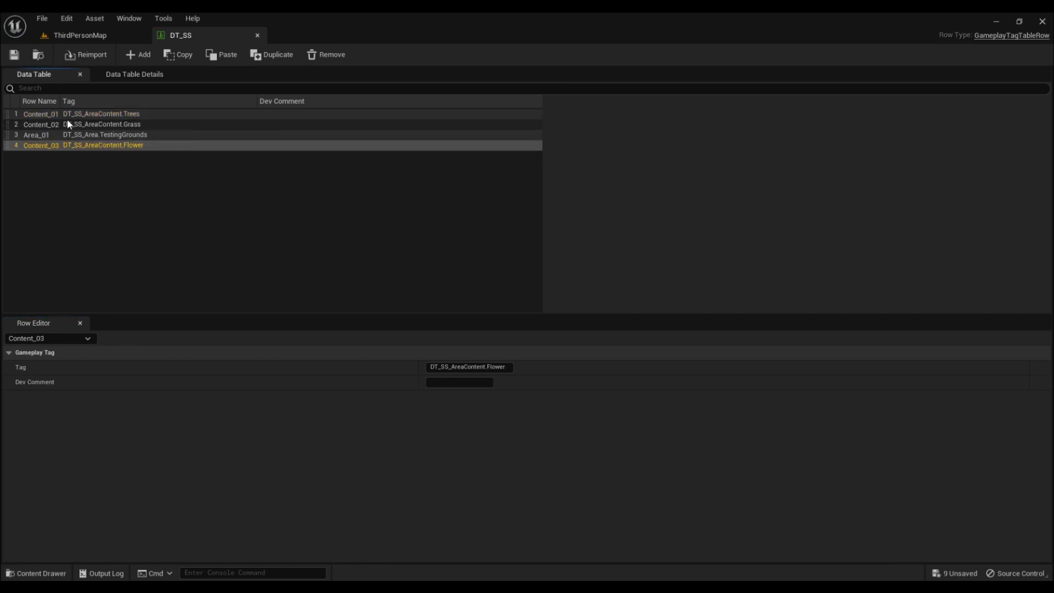
click(40, 102)
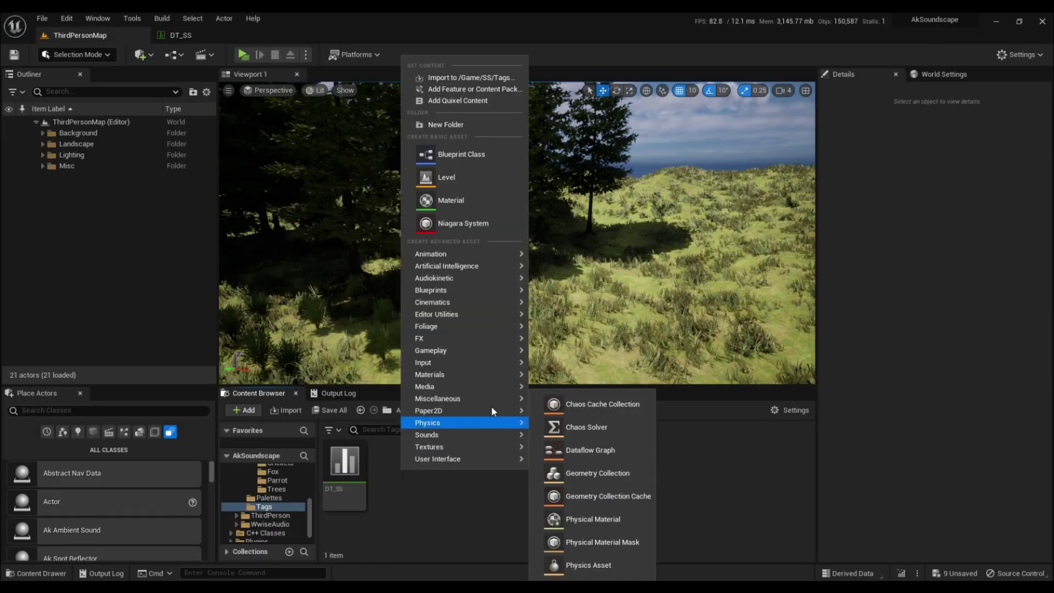
- Create a new Data Table that uses the GameplayTagTableRow row structure
mouse_move(486, 401)
click(599, 326)
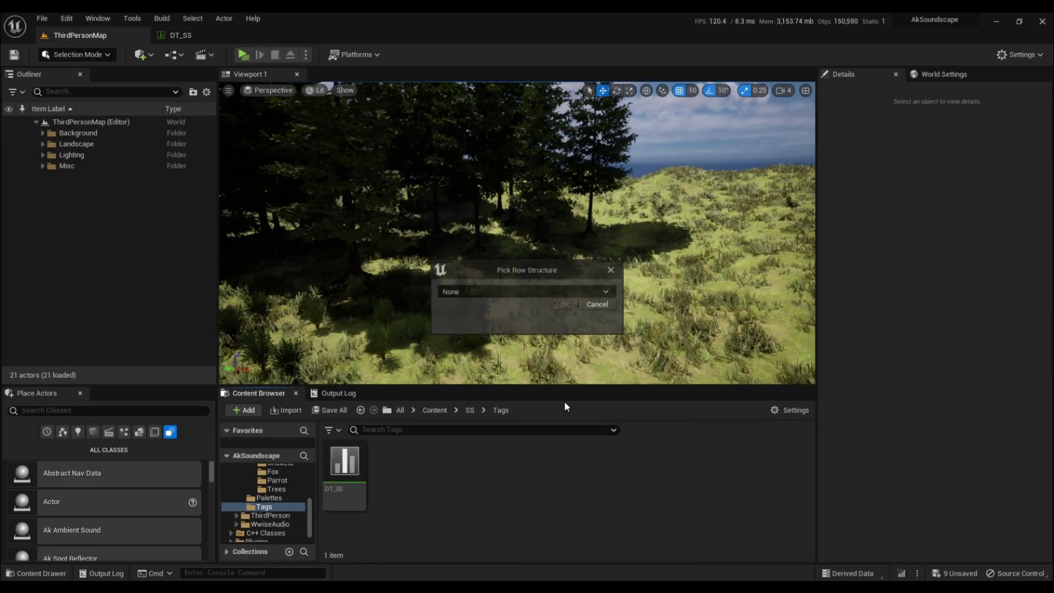
click(512, 296)
click(486, 355)
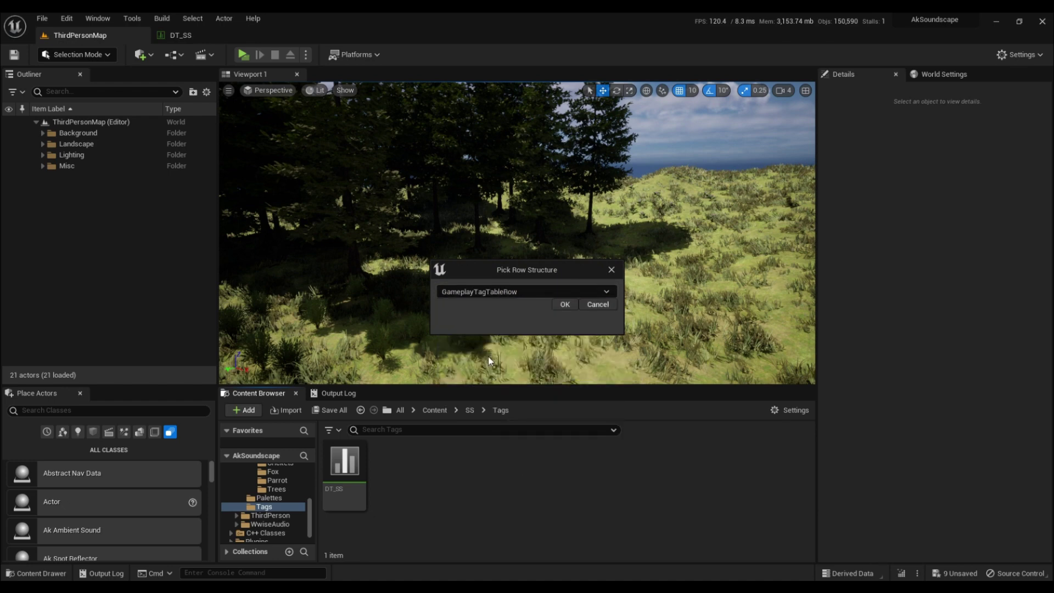
click(565, 304)
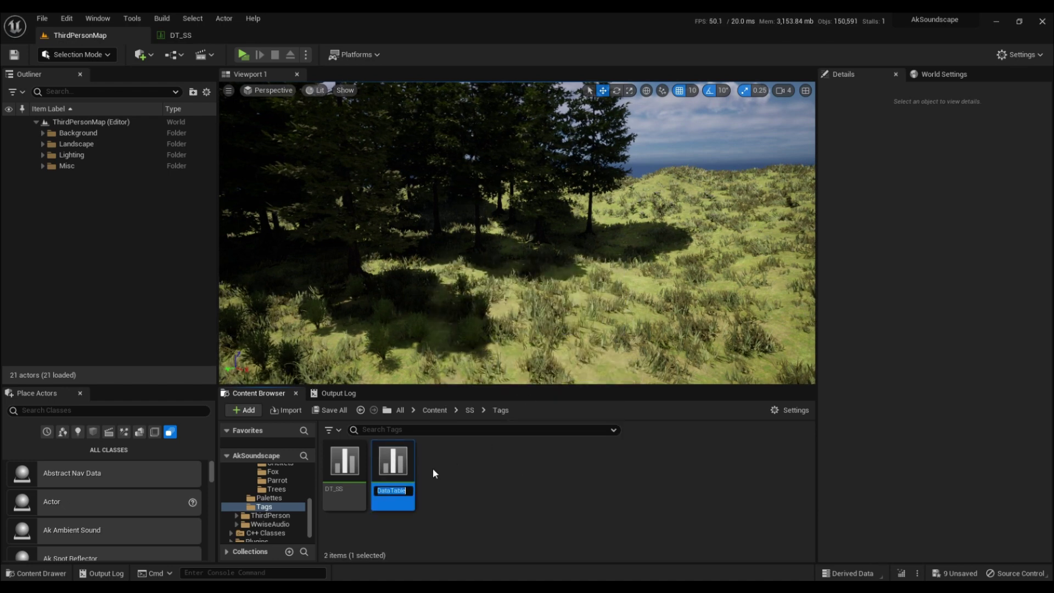
- Keep the name NewDataTable, open it, and add rows named Area and Content
key(Return)
double_click(390, 455)
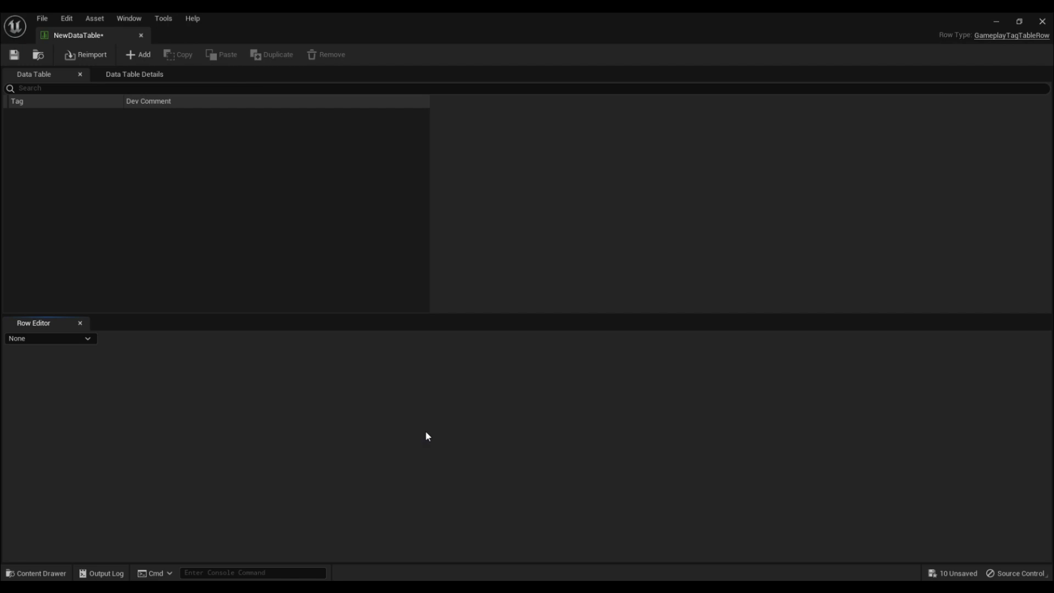
click(149, 60)
click(149, 60)
click(149, 60)
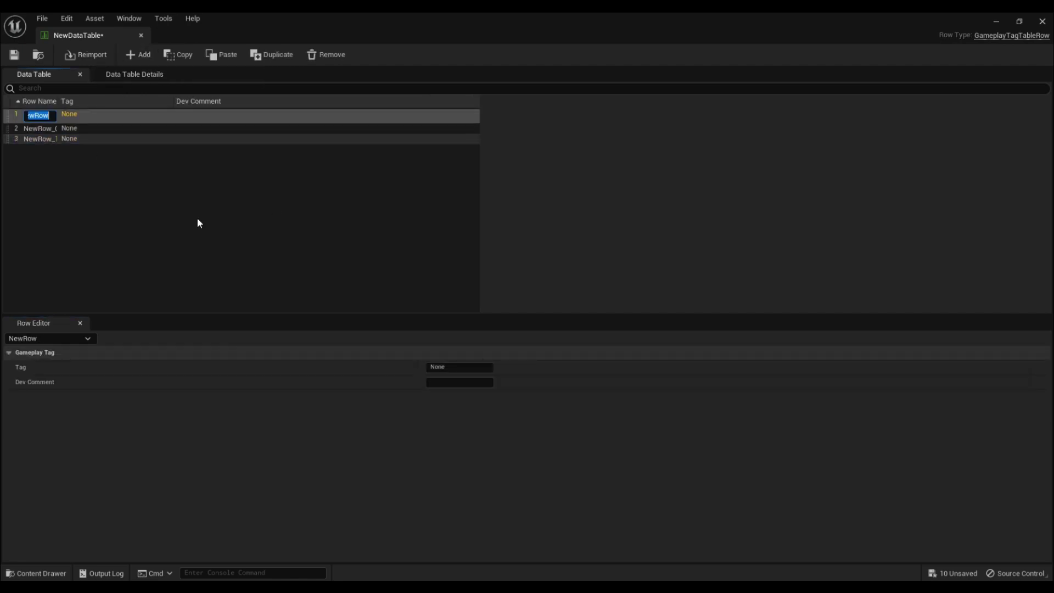
text(Area)
key(Return)
key(Down)
key(F2)
text(Content)
key(Return)
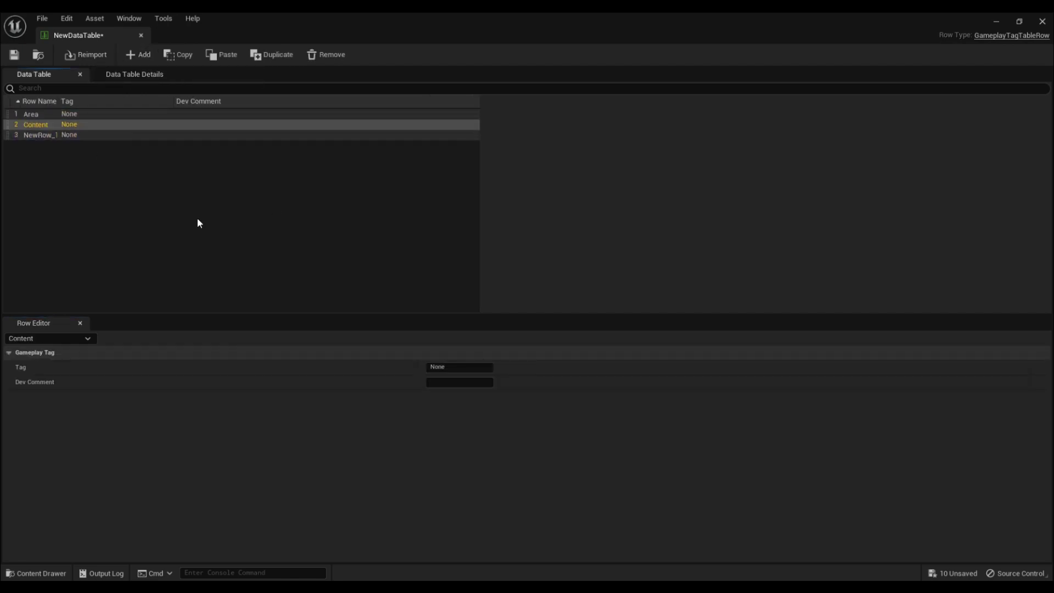
- Tag the Area row Area.Swamp and the Content row Content
click(109, 114)
click(459, 367)
text(Area)
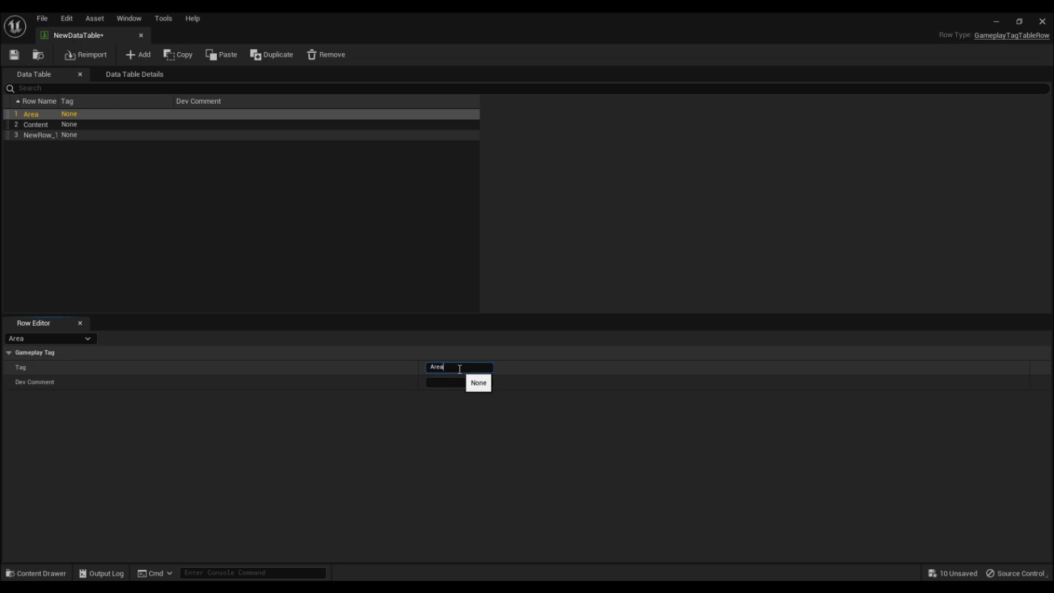
text(.Swamp)
key(Return)
click(265, 125)
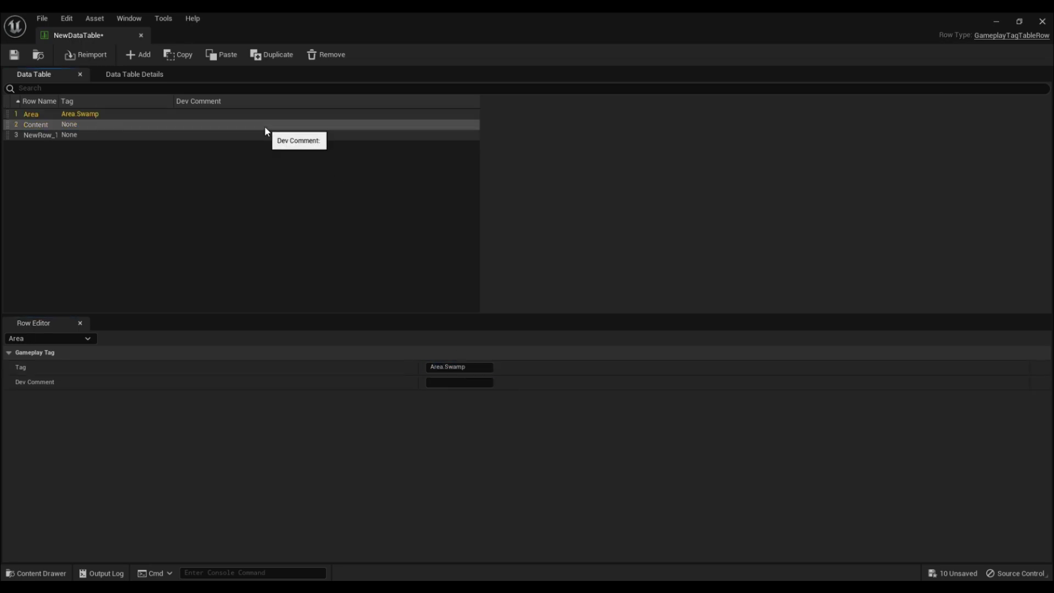
click(471, 366)
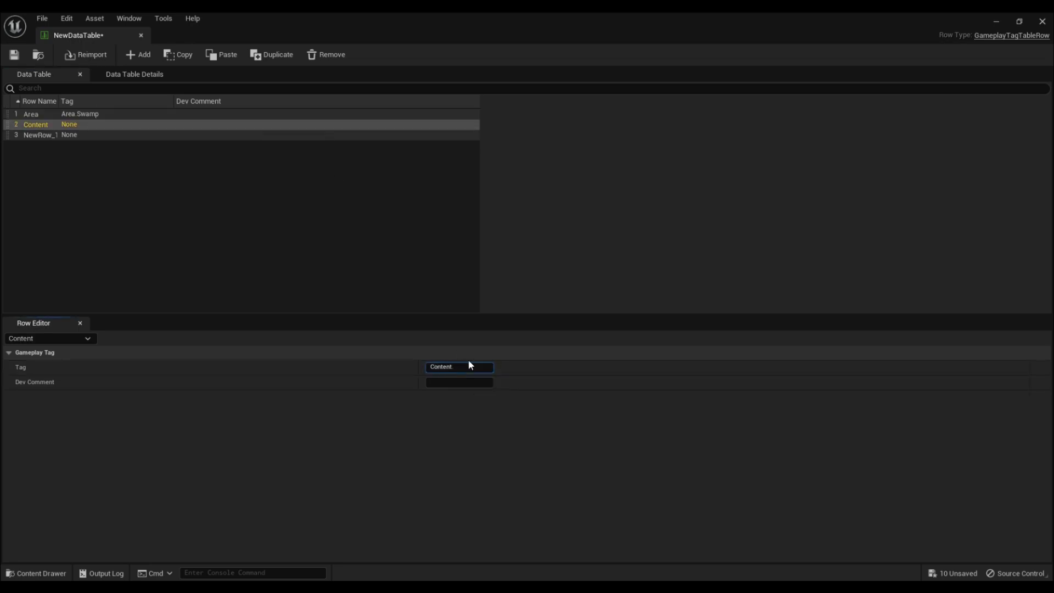
text(Content)
key(Return)
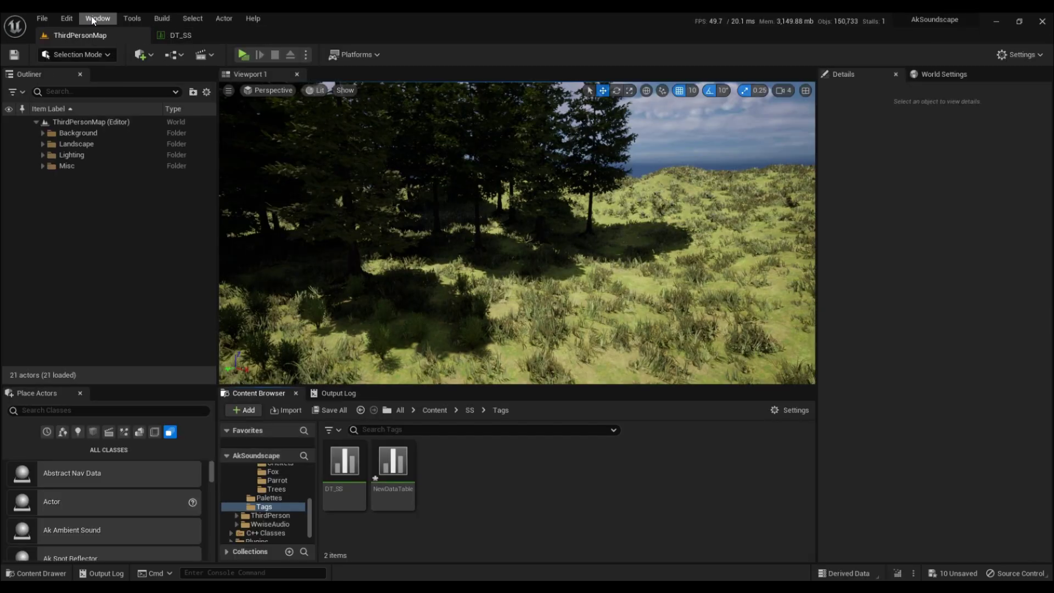
click(66, 18)
- Search Project Settings for 'tags' and add NewDataTable as a new Gameplay Tag Table List entry
click(125, 173)
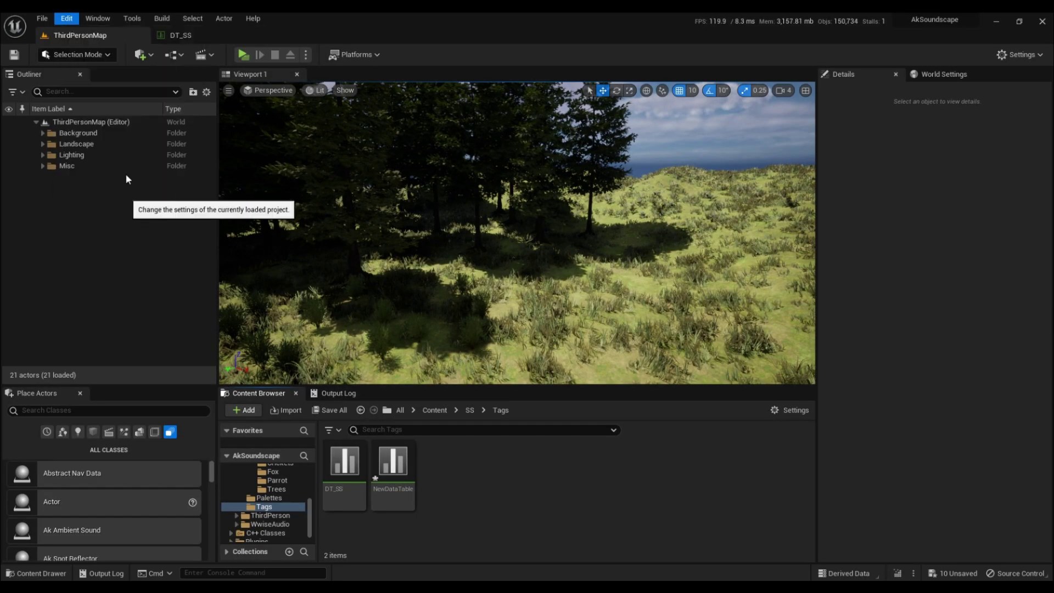
click(256, 61)
text(tags)
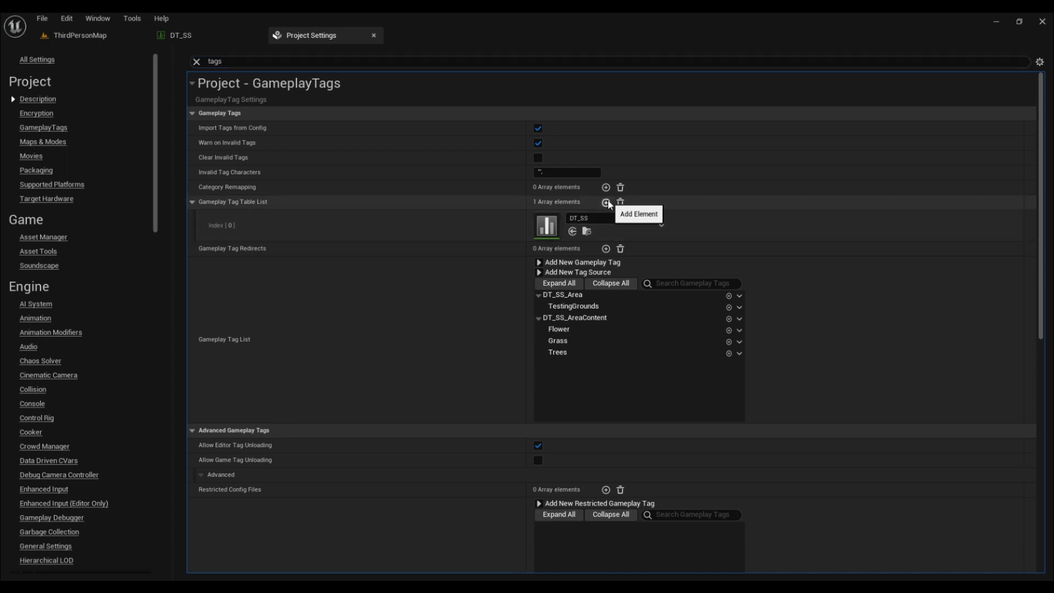
click(606, 202)
click(603, 249)
click(698, 360)
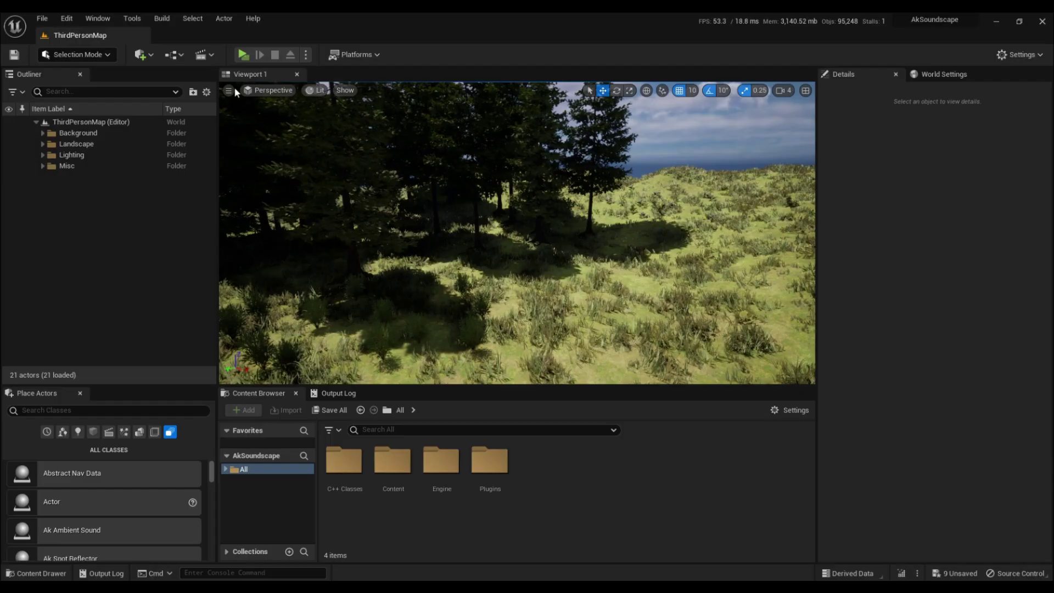
click(175, 55)
click(214, 133)
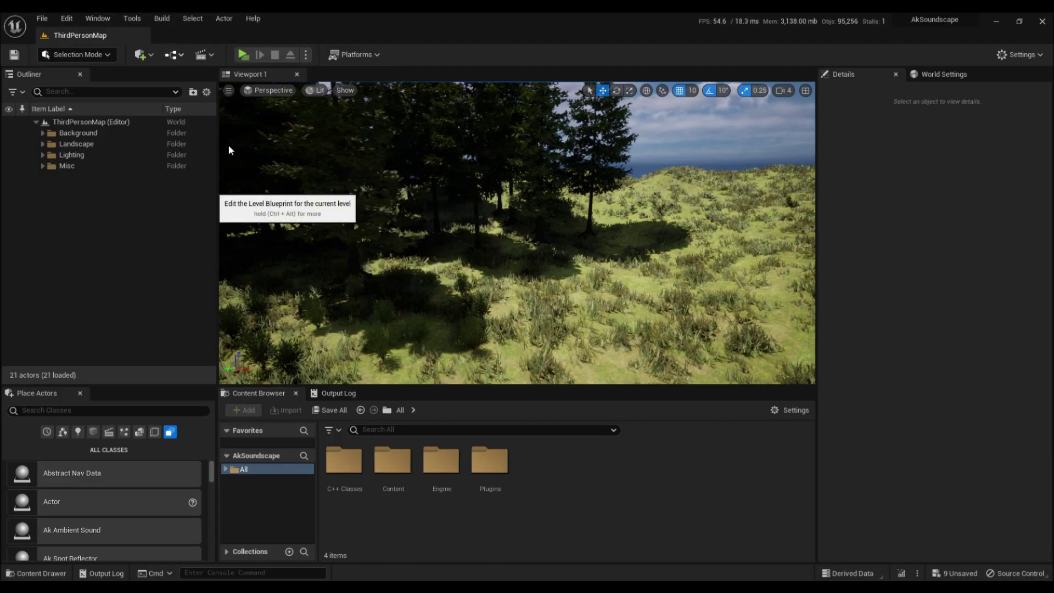
click(566, 308)
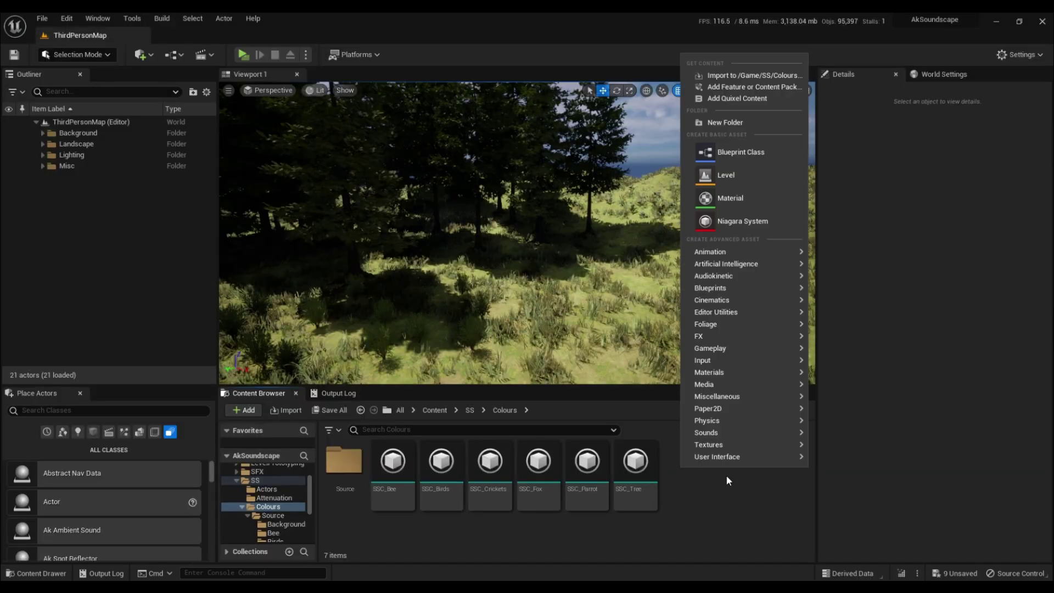
- Add a Soundscape Color from Sounds > Soundscape, name it SSC_Frog, and open it
mouse_move(727, 432)
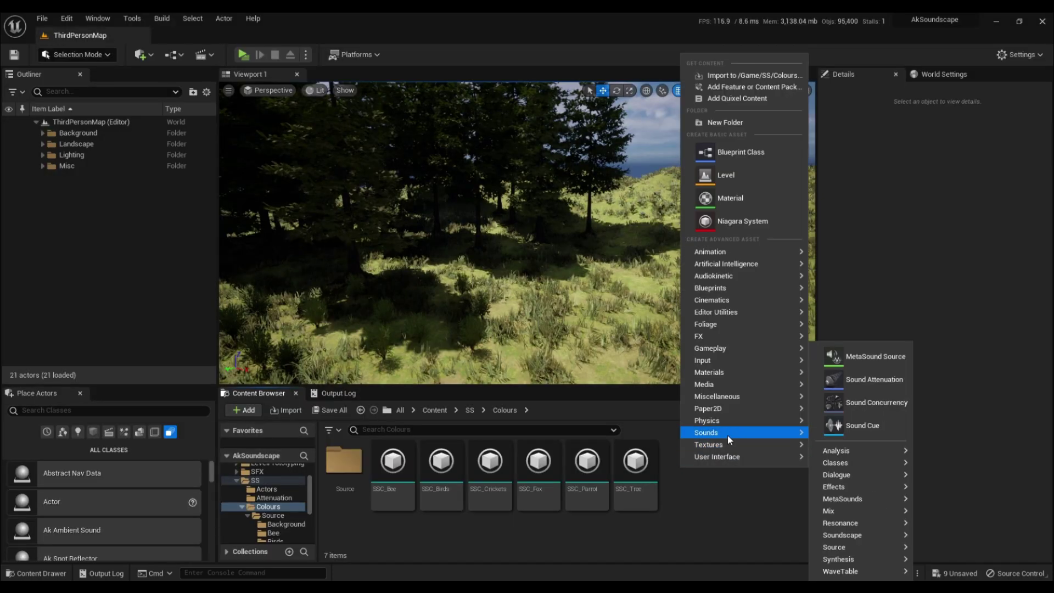
mouse_move(848, 535)
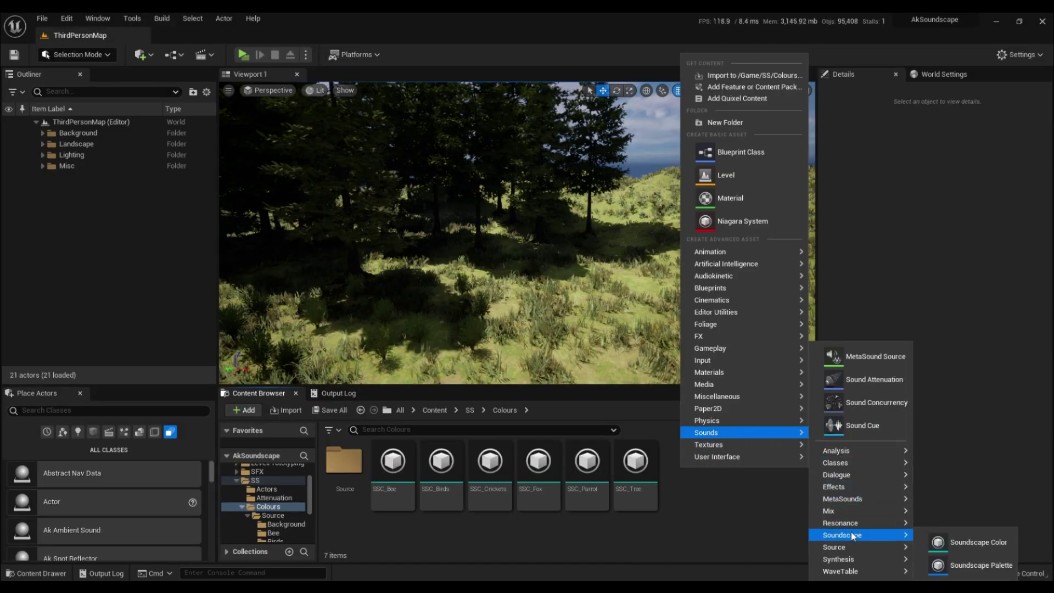
click(945, 542)
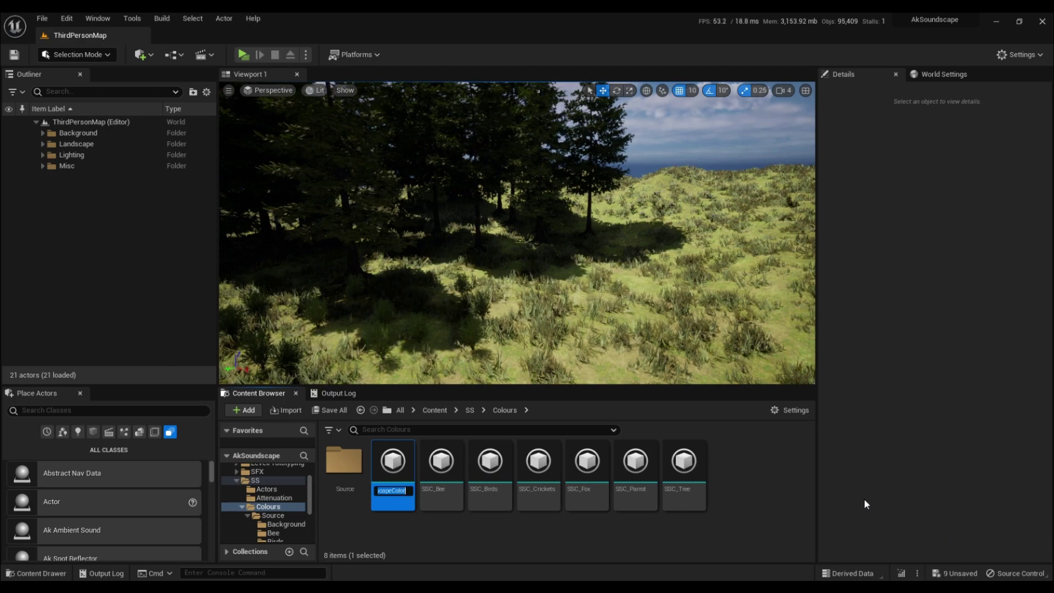
text(SSC_Frog)
key(Return)
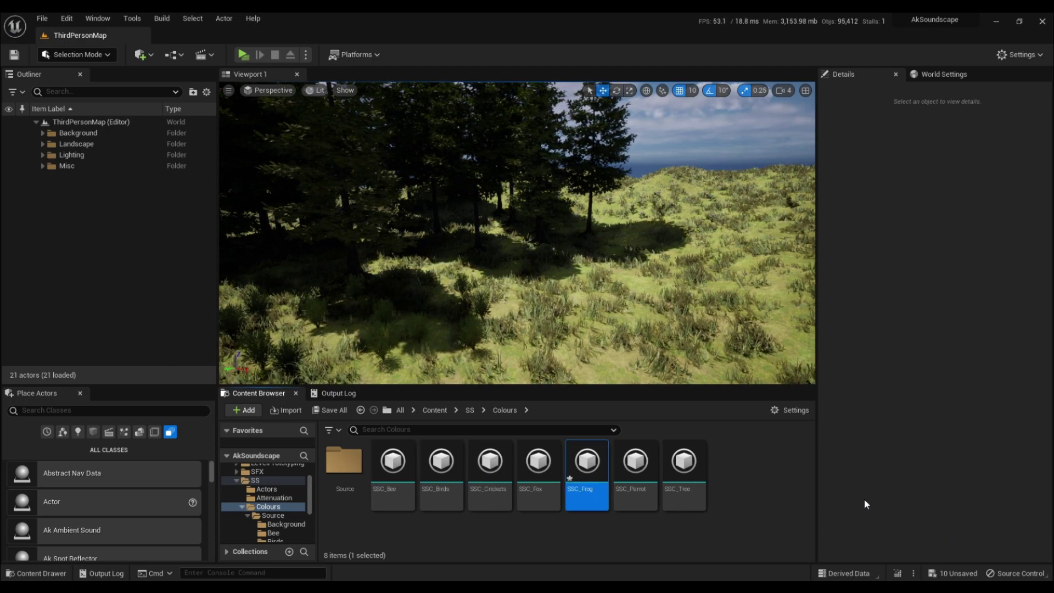
key(Return)
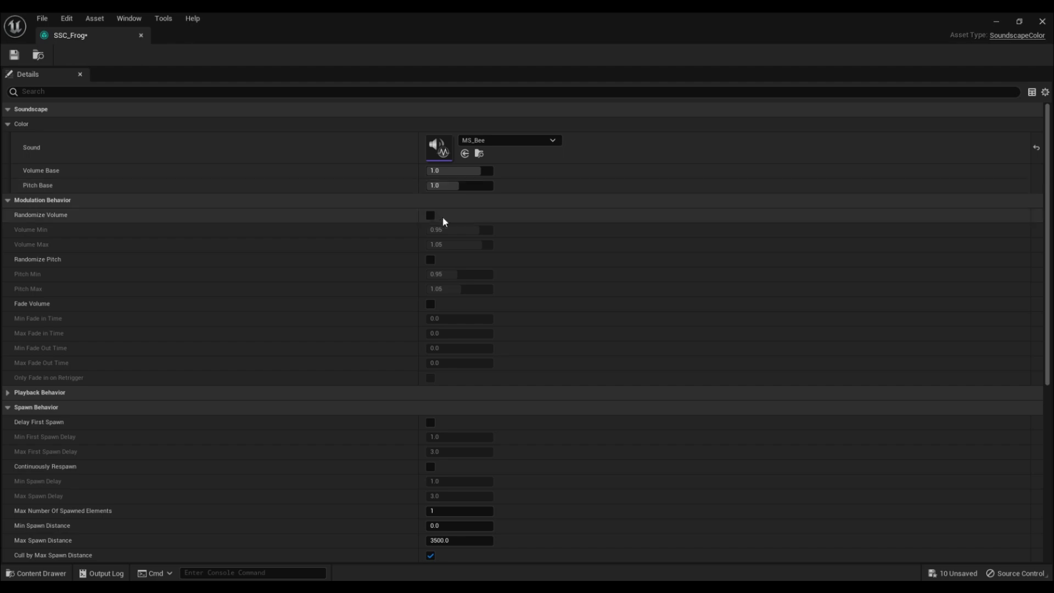
- Turn on volume and pitch randomization, Delay First Spawn, and Continuously Respawn
click(430, 216)
click(430, 260)
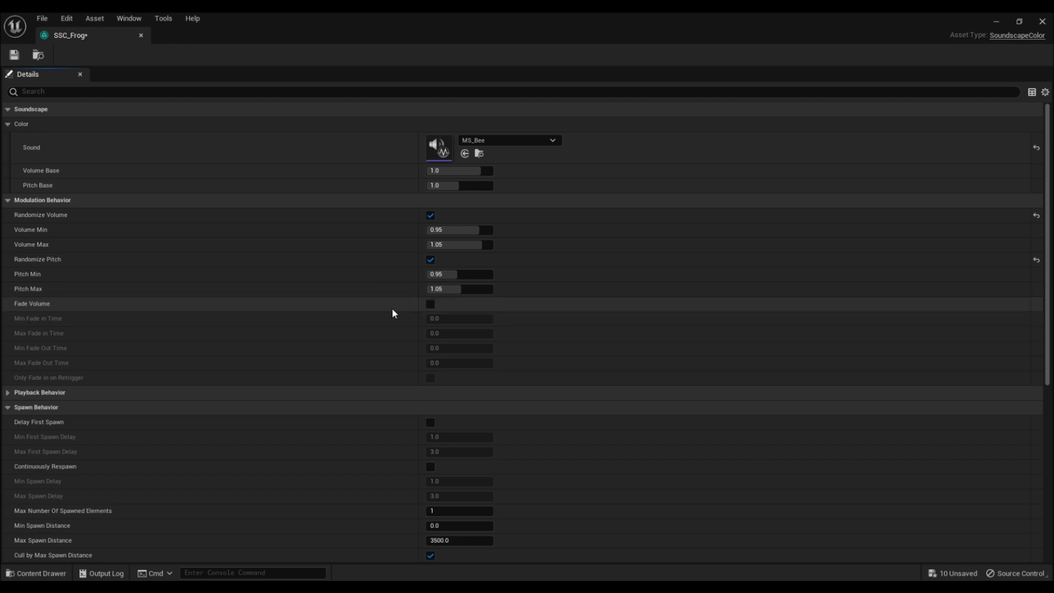
scroll(392, 310, down, 3)
click(229, 340)
scroll(230, 340, down, 2)
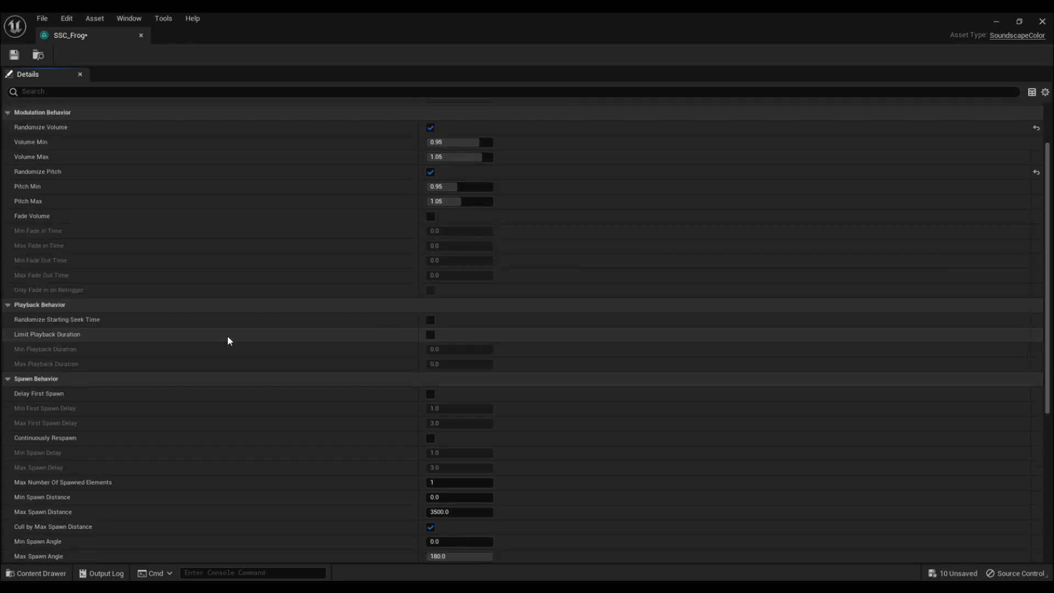
scroll(302, 359, down, 7)
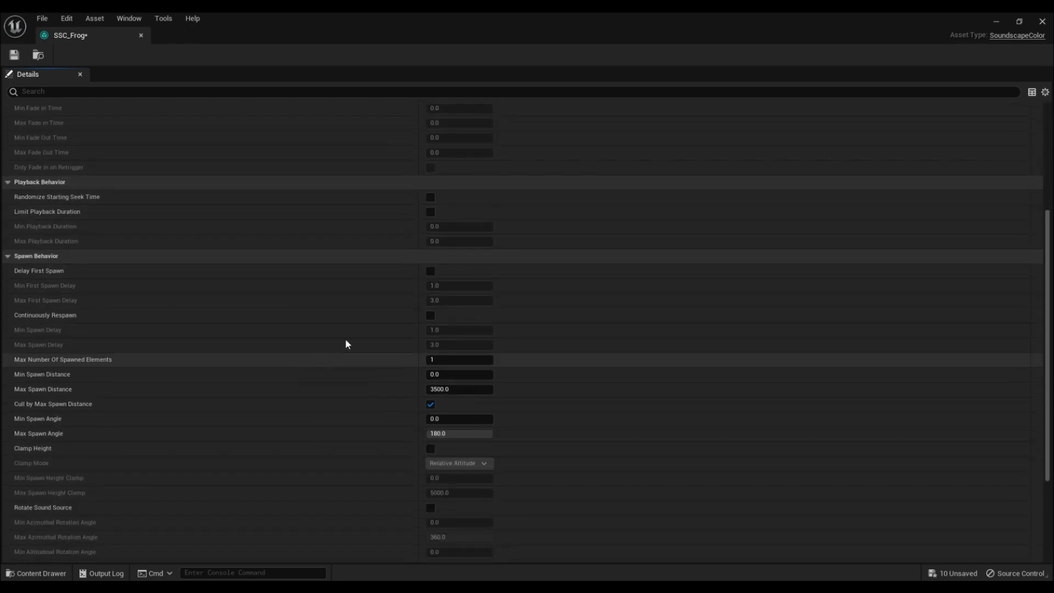
click(426, 274)
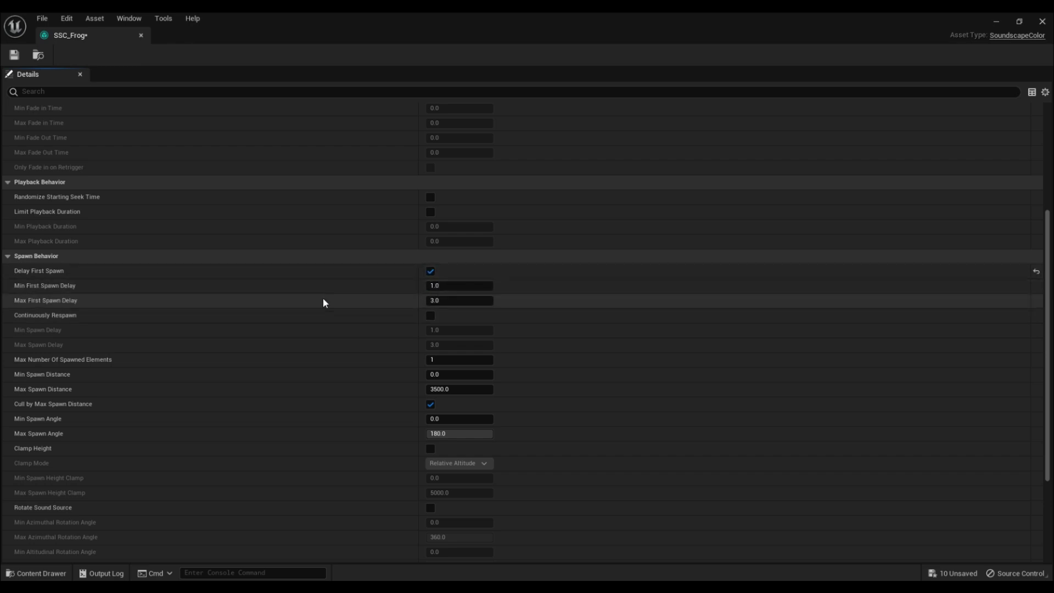
scroll(321, 316, down, 3)
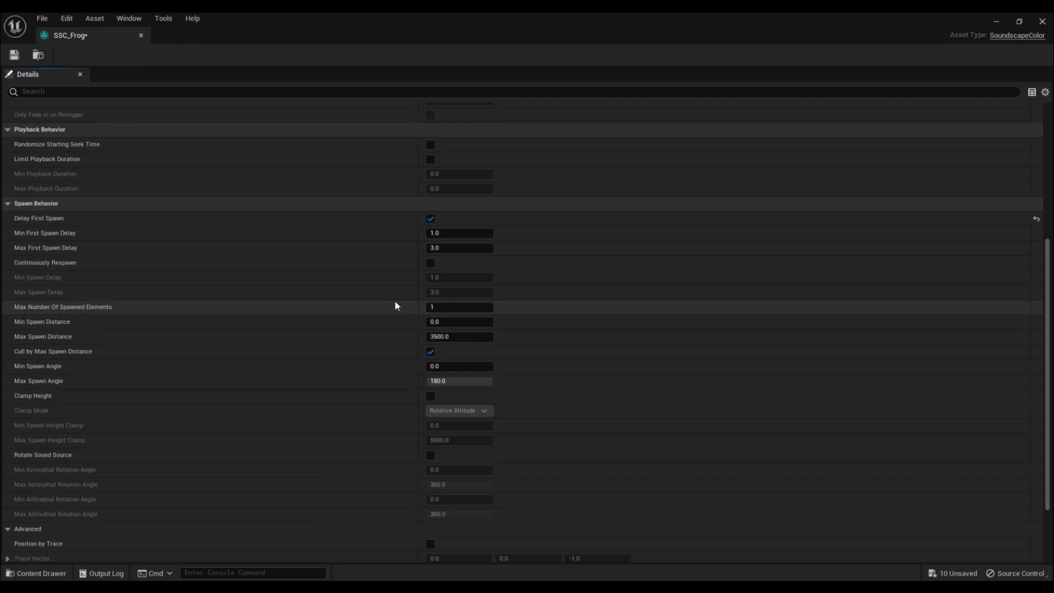
click(431, 263)
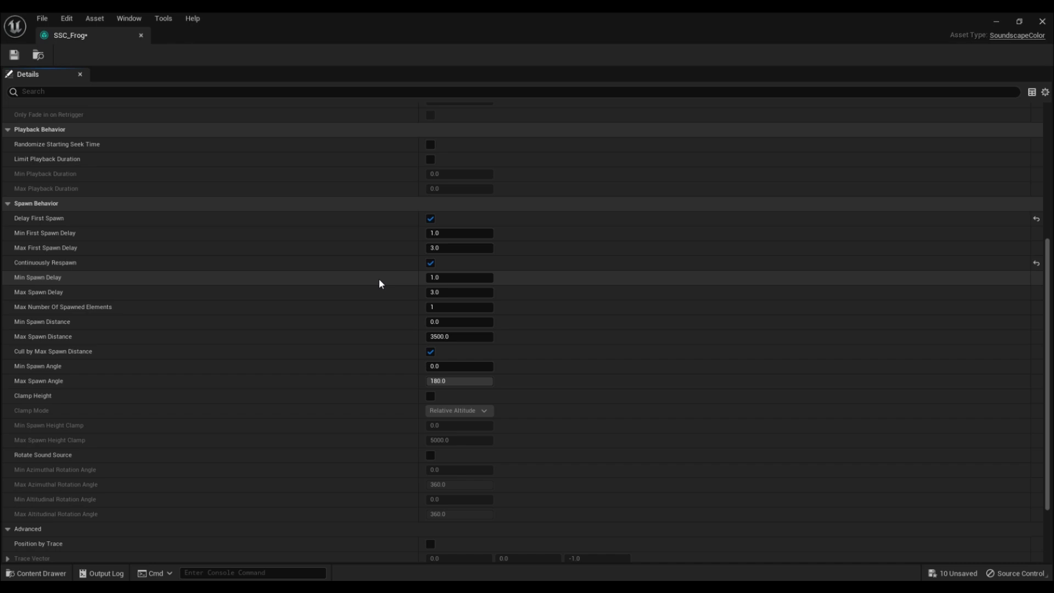
- Set Max Spawned Elements to 3 and Max Spawn Distance to 1000
scroll(384, 279, down, 1)
click(436, 288)
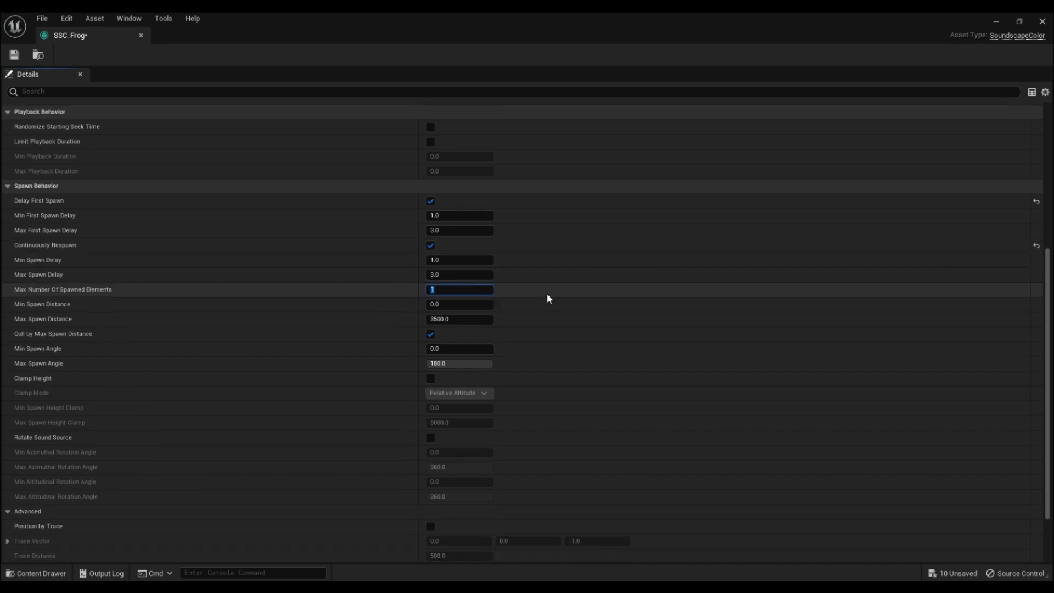
text(3)
key(Return)
scroll(543, 302, down, 3)
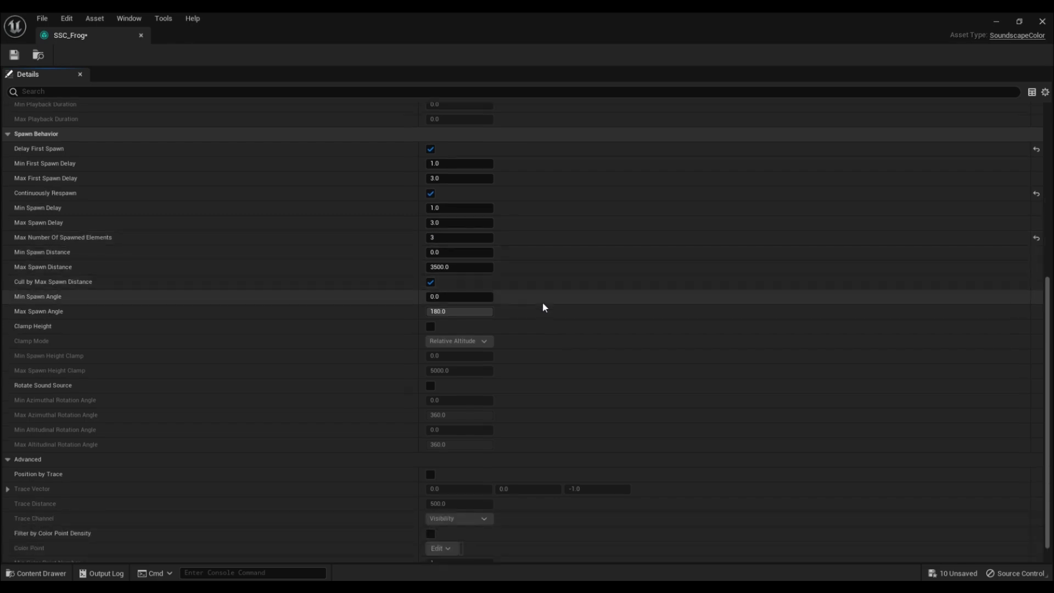
click(477, 269)
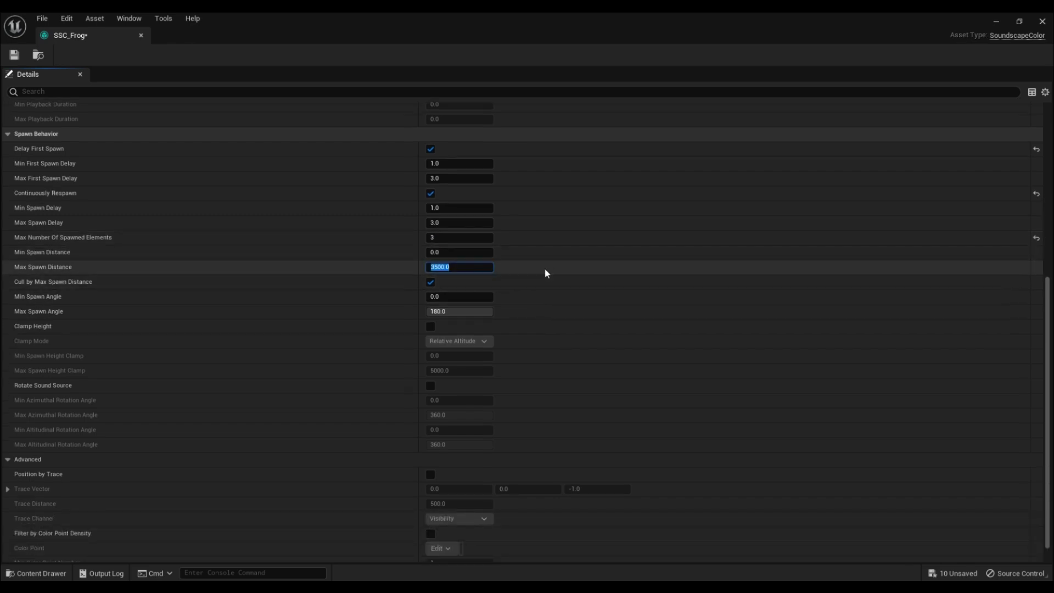
text(1000)
key(Return)
- Enable Position by Trace and Filter by Color Point Density, keeping Min Color Point Number at 1
scroll(546, 273, down, 1)
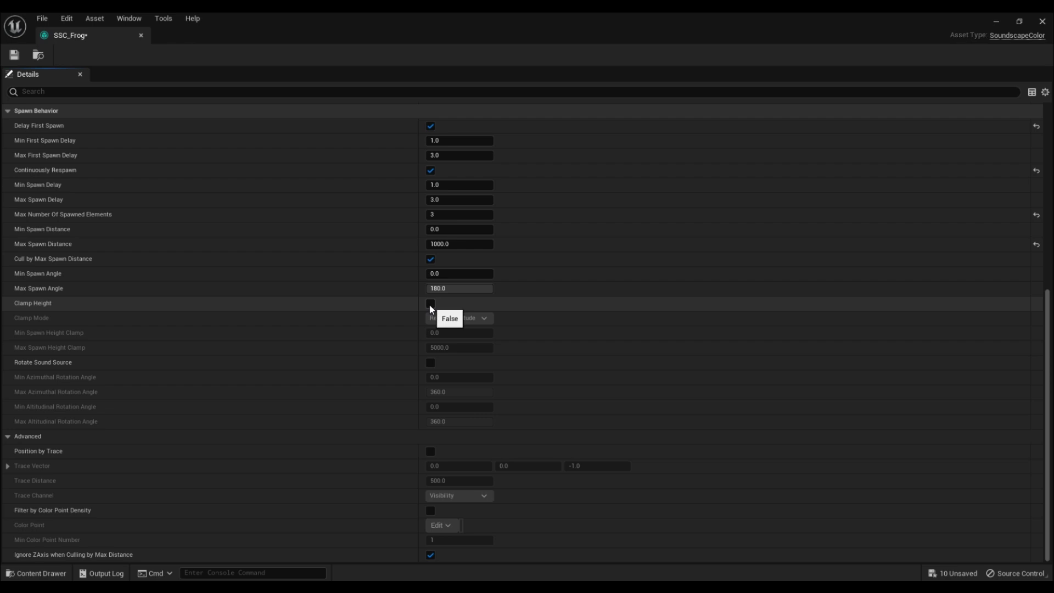
click(430, 452)
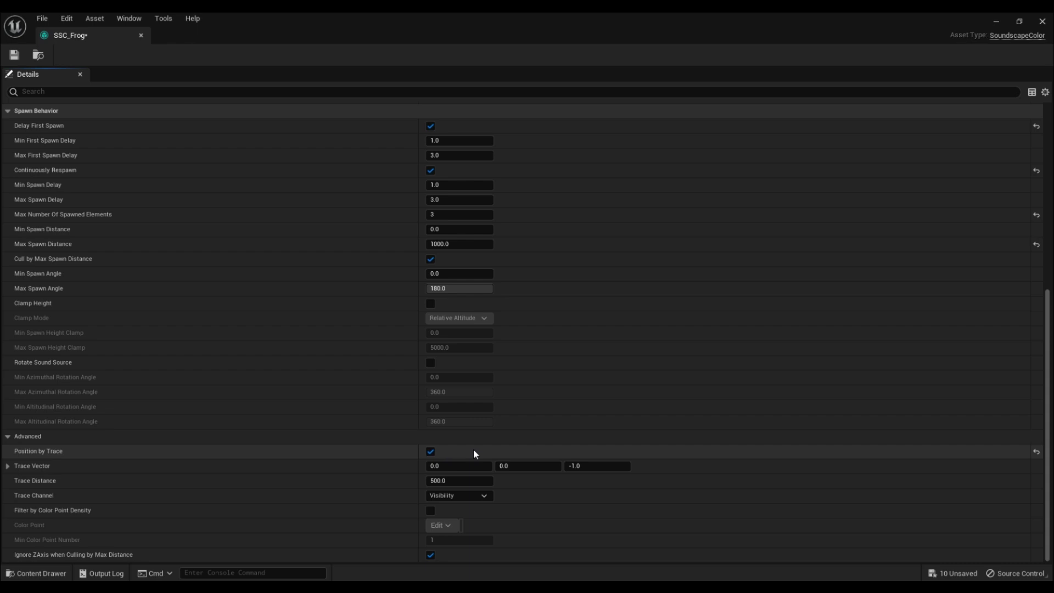
click(430, 510)
click(439, 525)
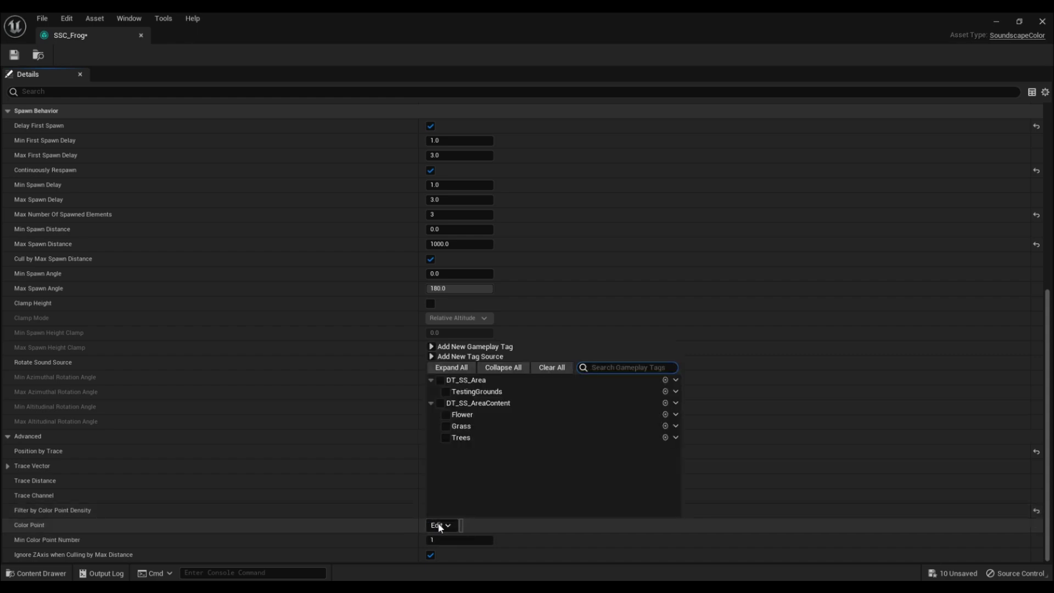
click(621, 529)
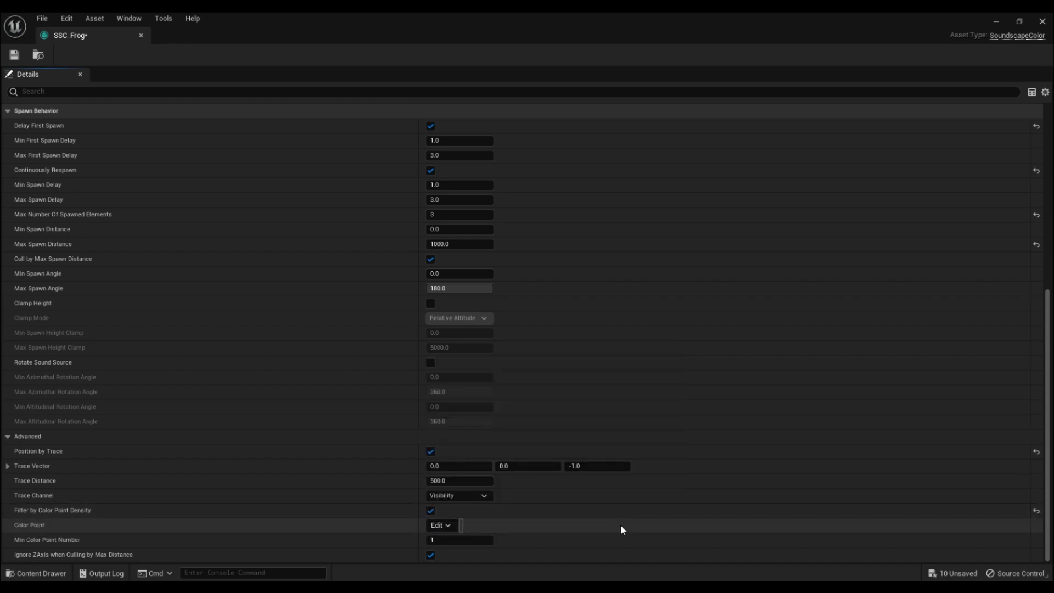
click(460, 540)
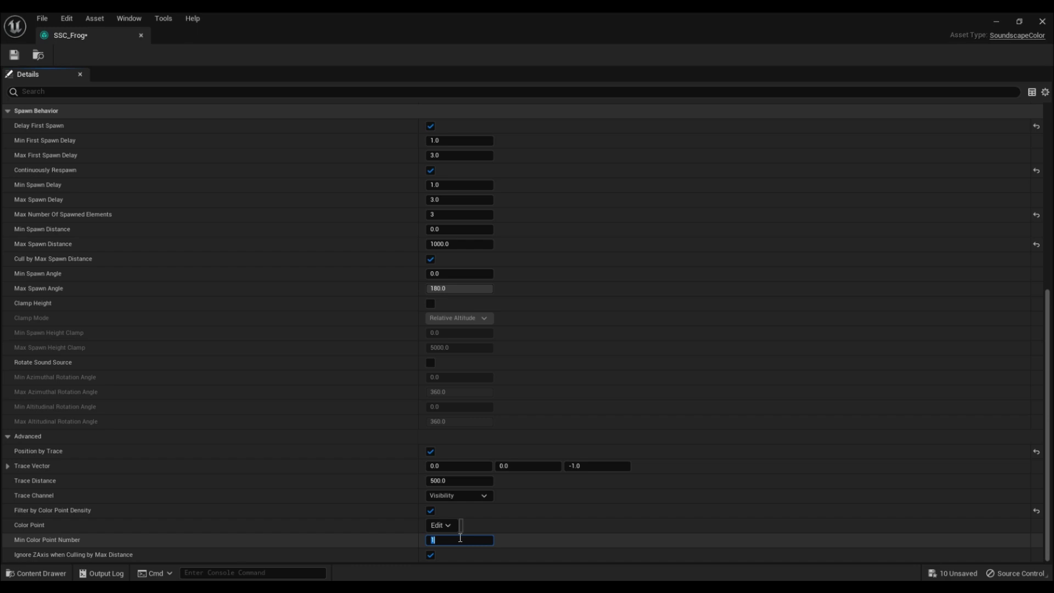
click(500, 545)
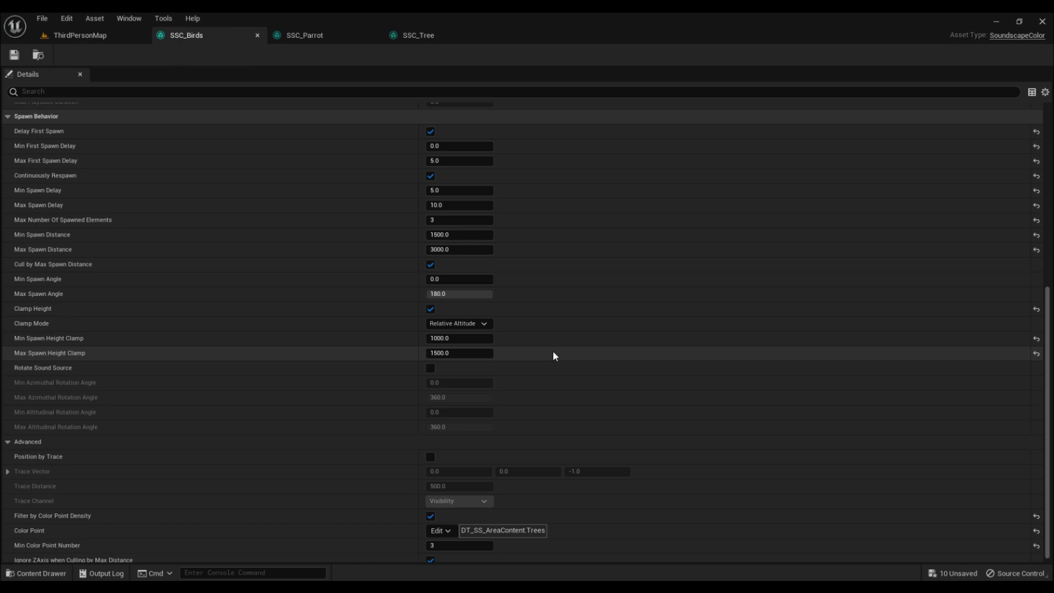
- Switch to SSC_Parrot, then SSC_Tree, to compare their spawn and Color Point values
click(329, 39)
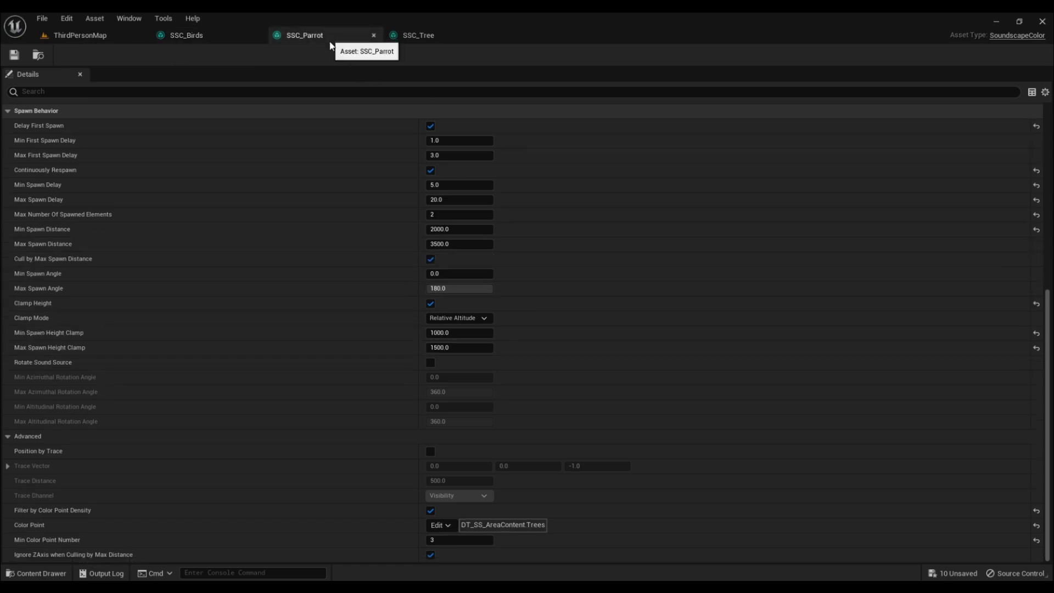
click(423, 36)
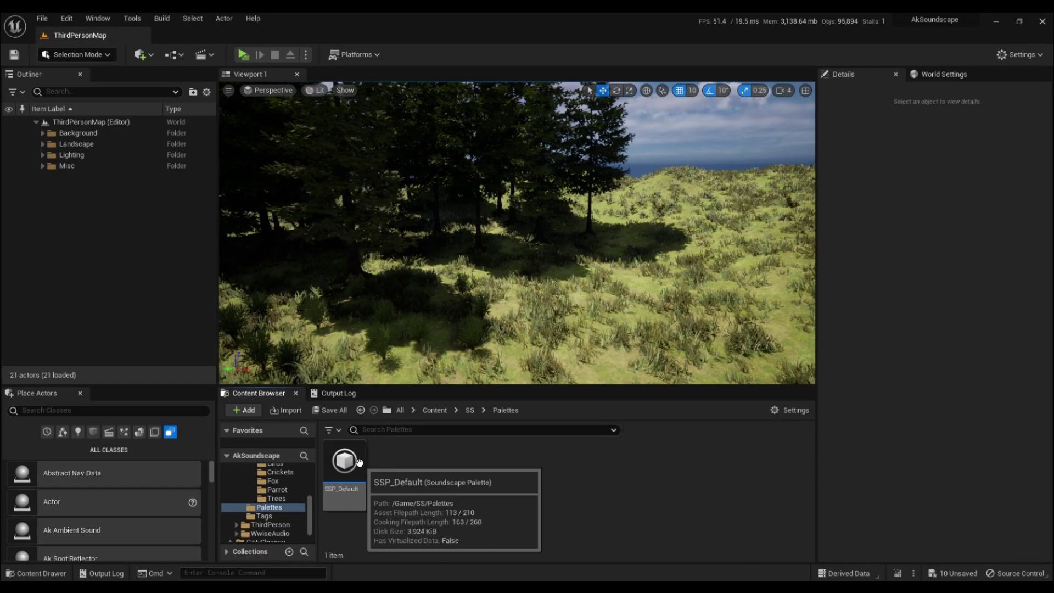
- Open the SSP_Default palette to review its settings, then close it
double_click(349, 464)
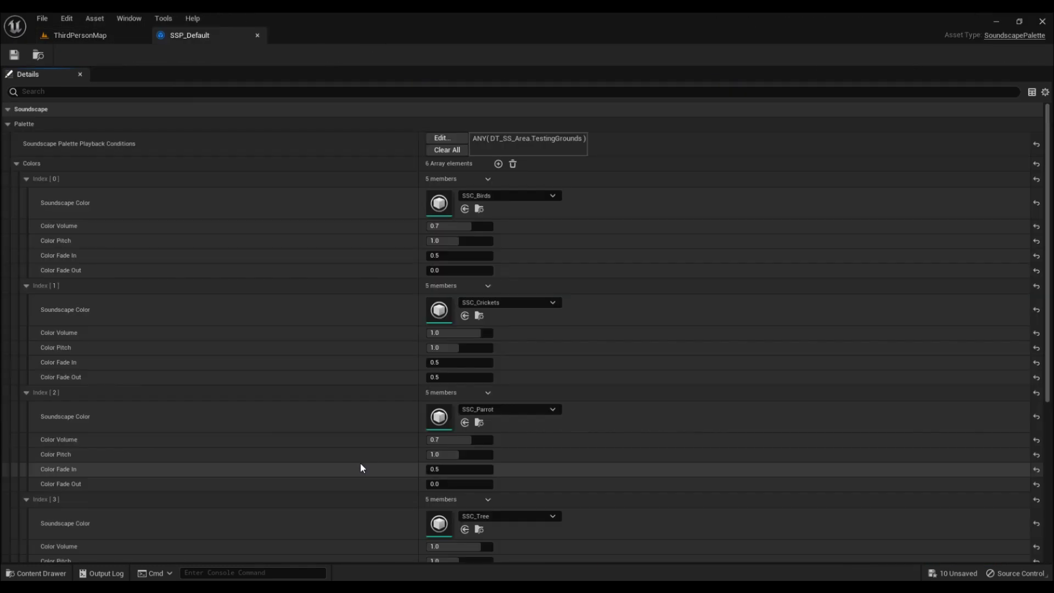
scroll(358, 334, down, 10)
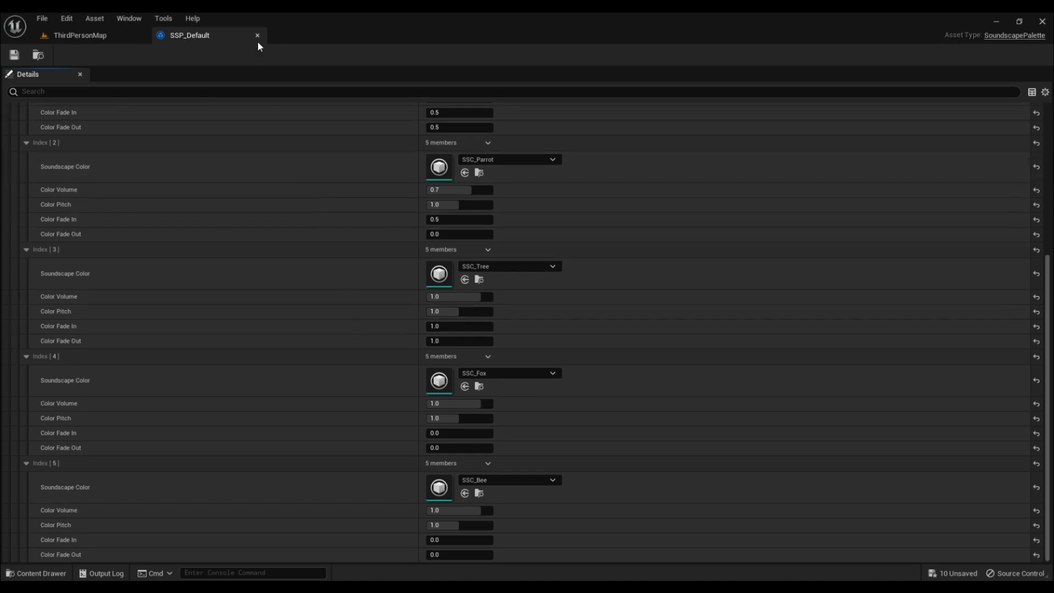
click(256, 35)
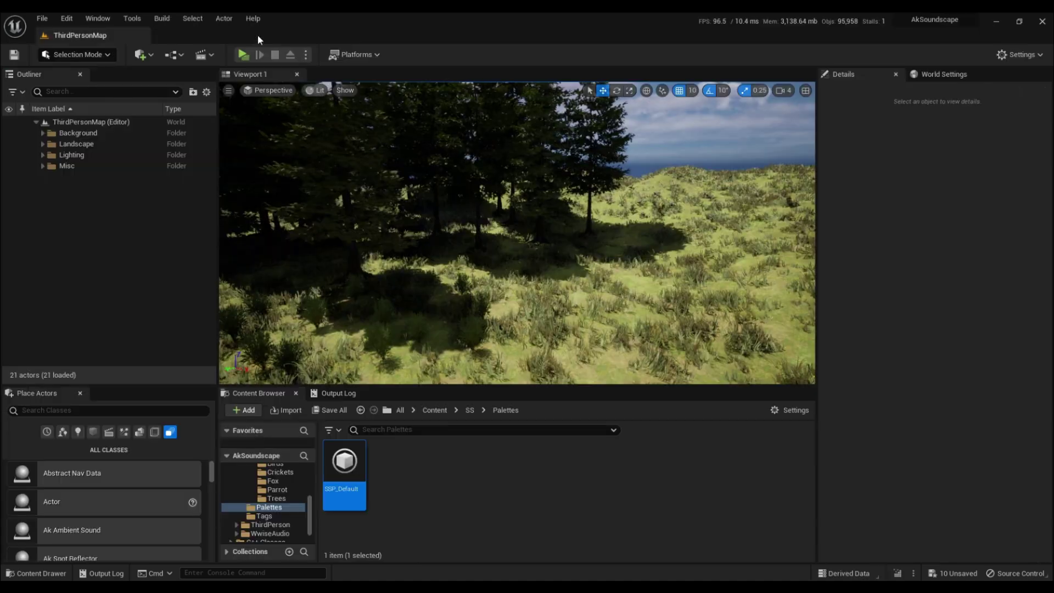
- Create a Soundscape Palette named SSP_Swamp in the Palettes folder
right_click(391, 466)
mouse_move(435, 427)
mouse_move(574, 539)
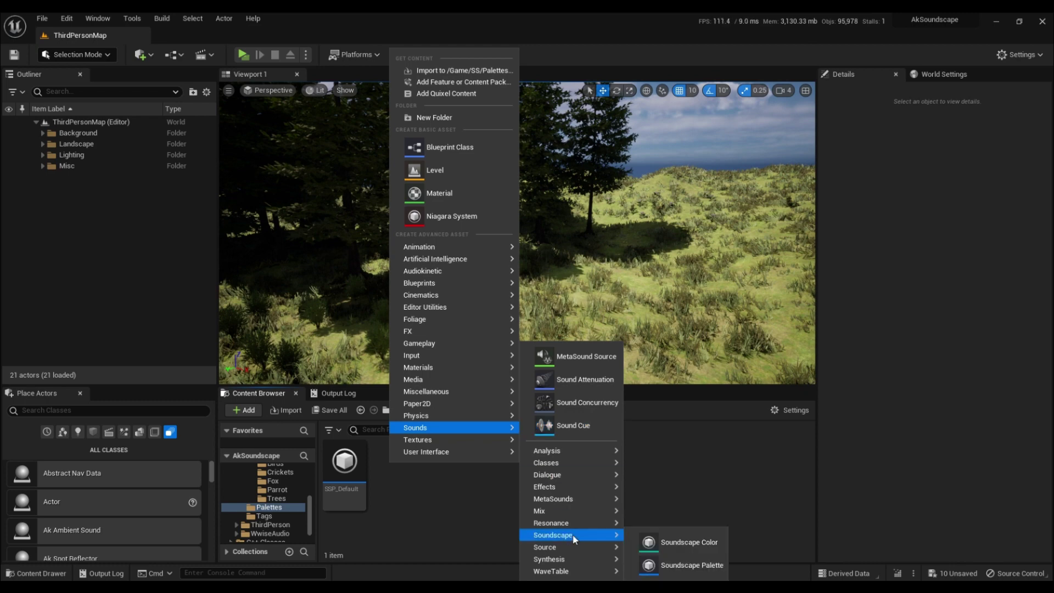
click(672, 564)
text(SS)
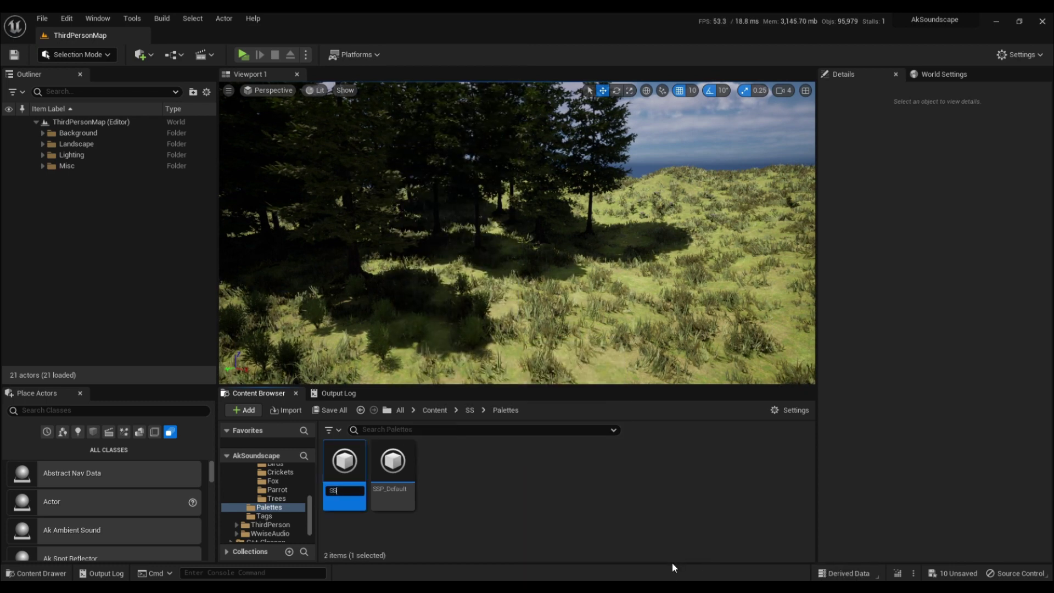
text(P_Swamp)
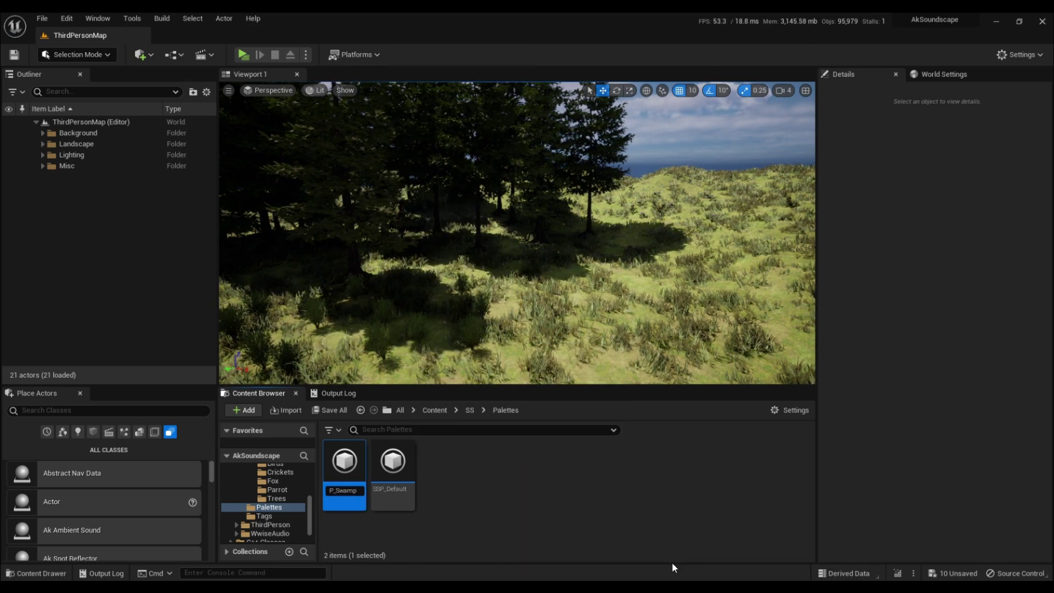
key(Return)
- Set SSP_Swamp's playback condition to Any Tags Match with the TestingGrounds tag
click(442, 139)
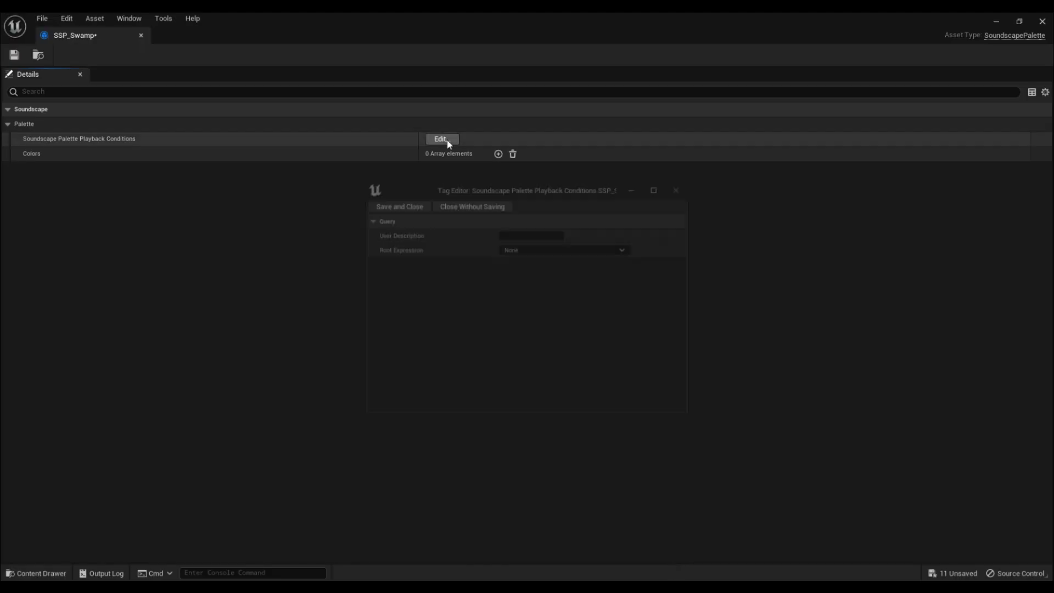
click(512, 248)
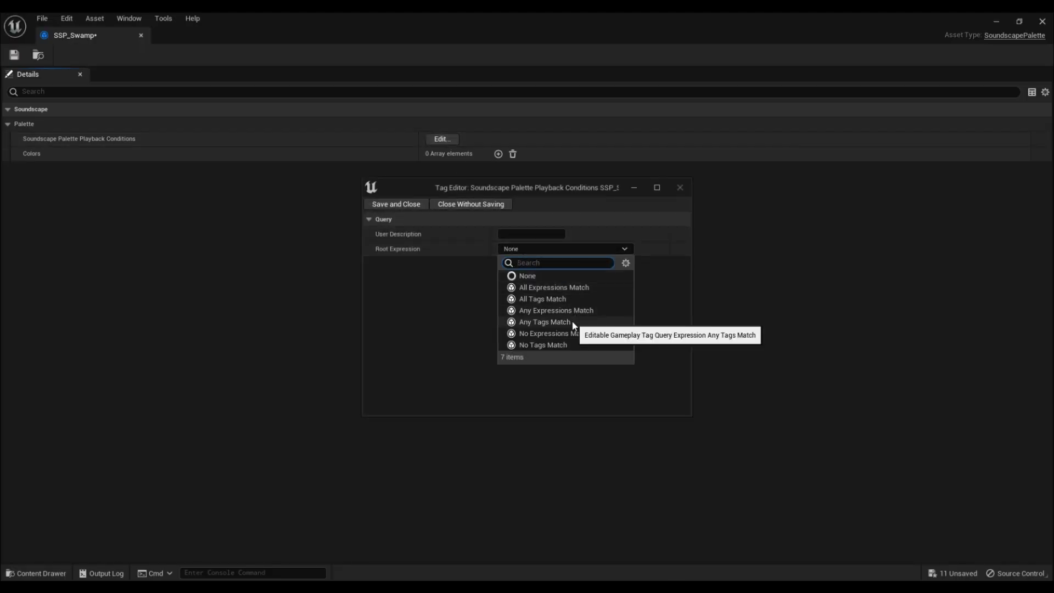
click(549, 322)
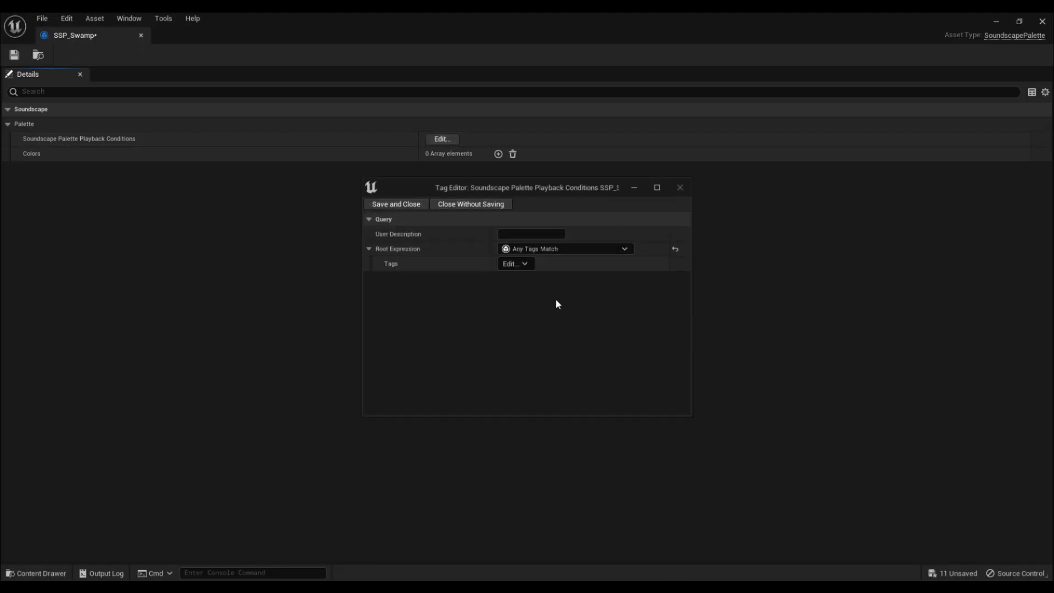
click(515, 263)
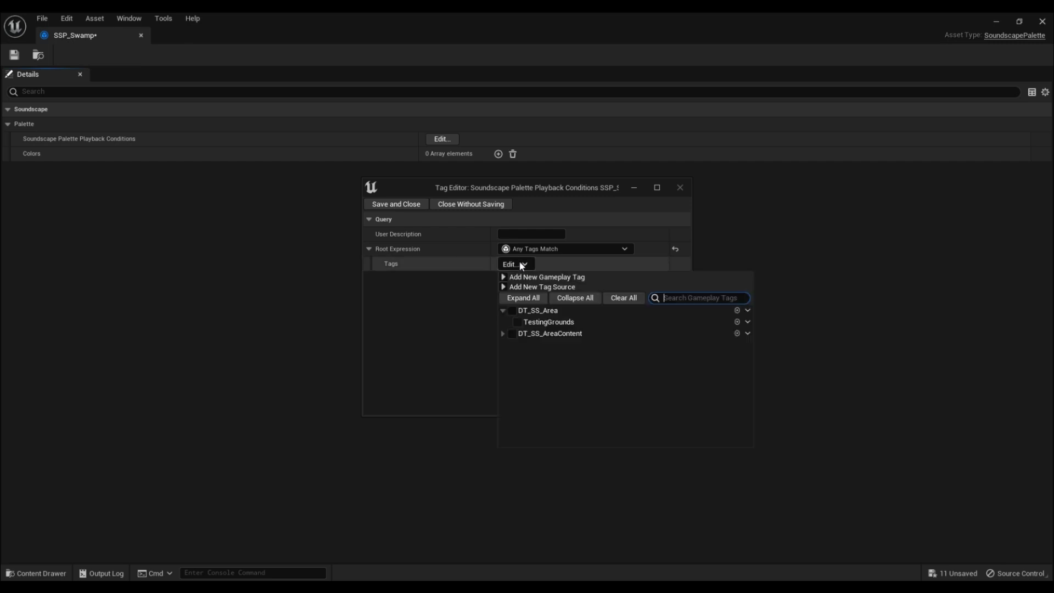
click(518, 322)
click(500, 302)
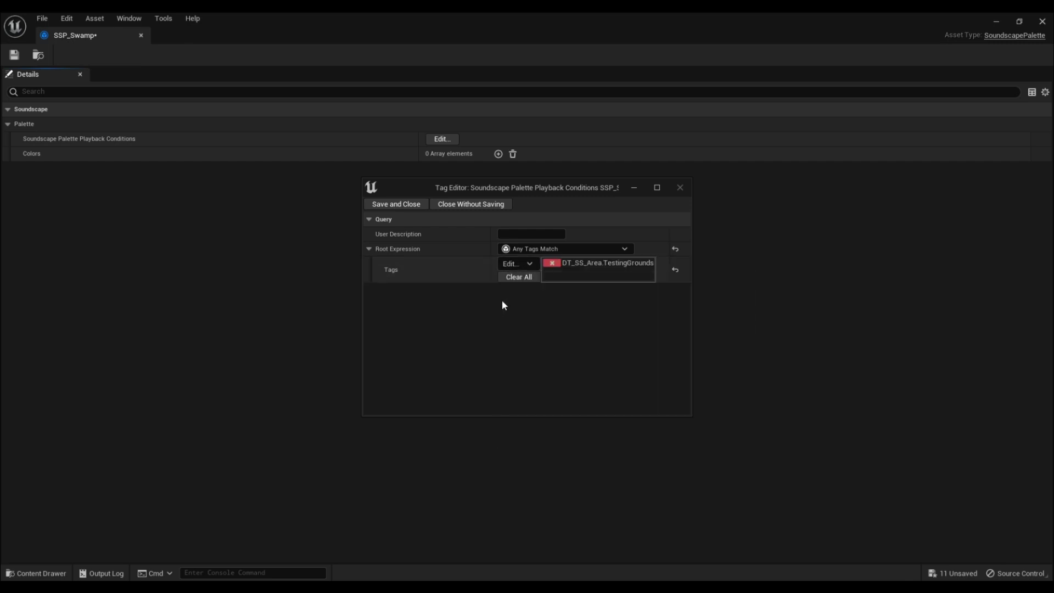
click(418, 206)
- Add a Colors entry to SSP_Swamp with Soundscape Color set to SSC_Frog
click(498, 164)
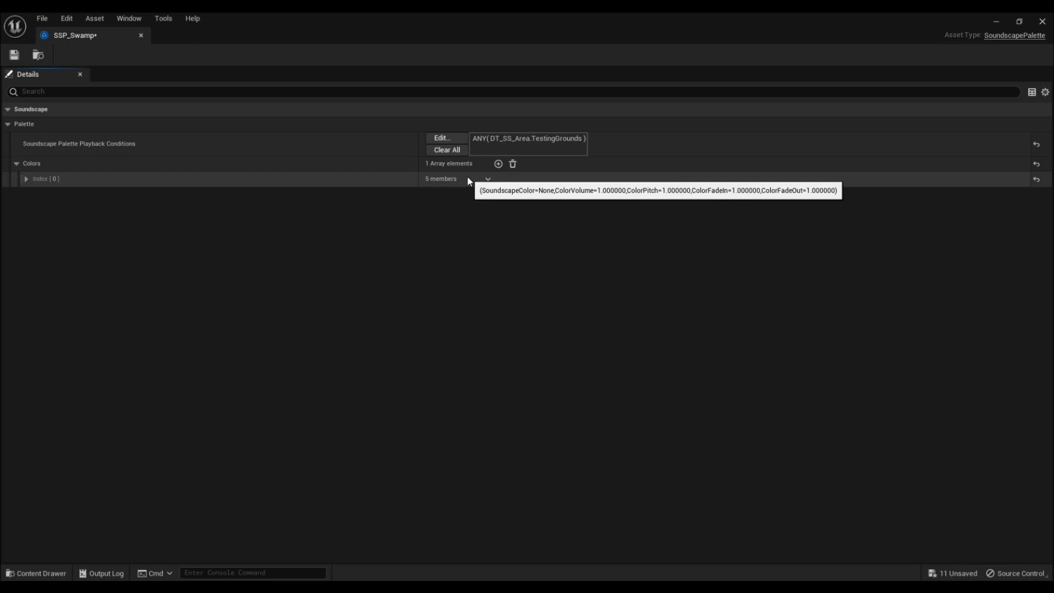
click(359, 177)
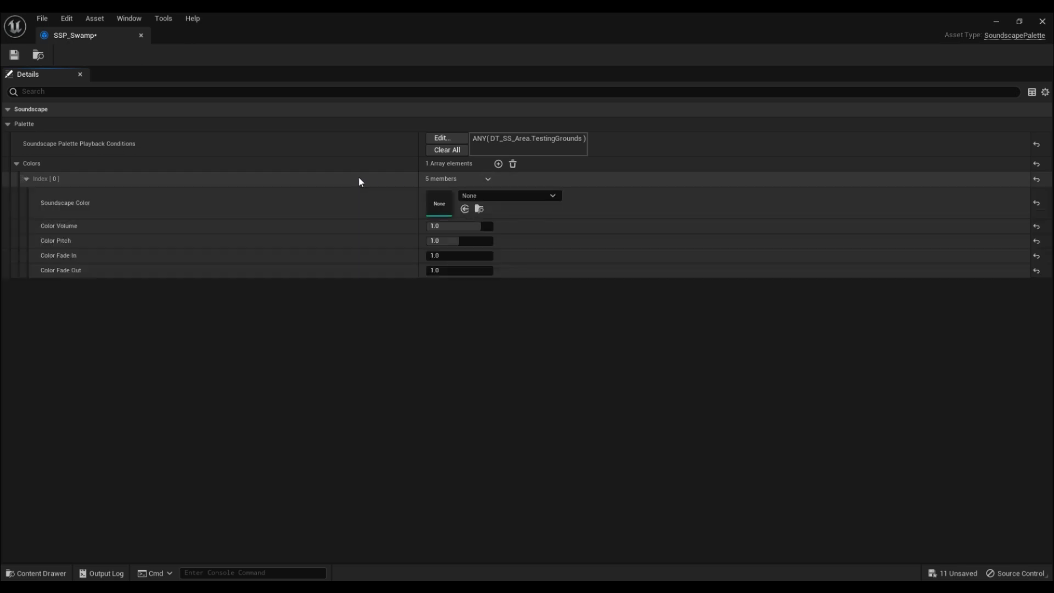
click(513, 196)
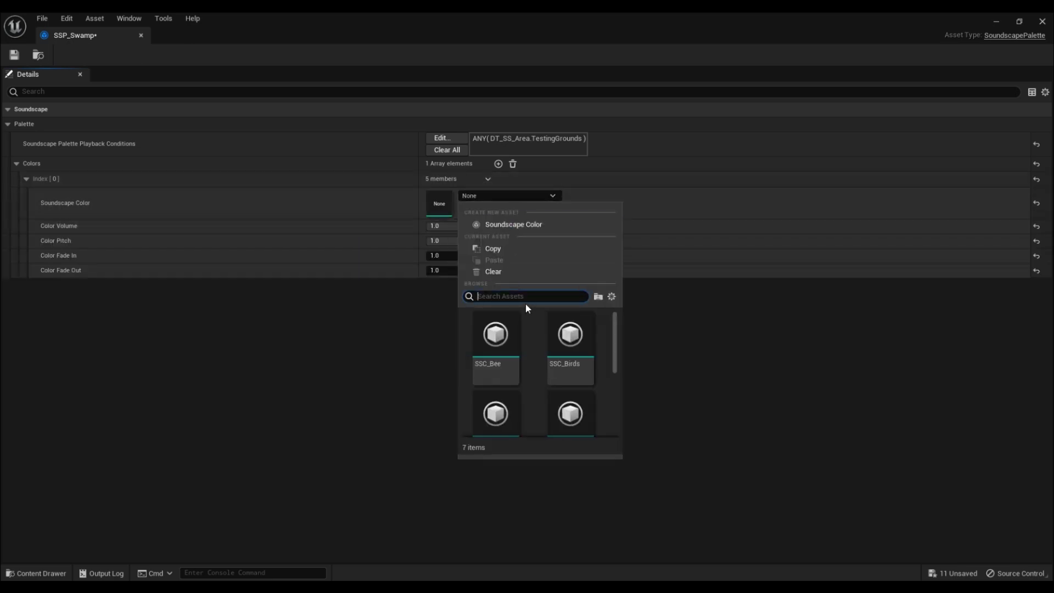
text(frog)
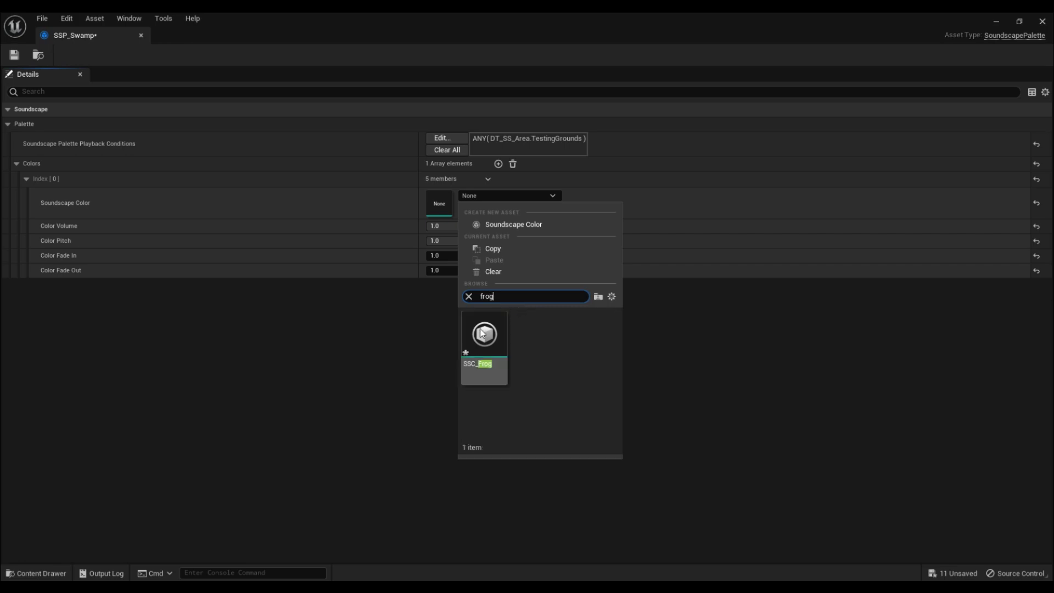
click(480, 332)
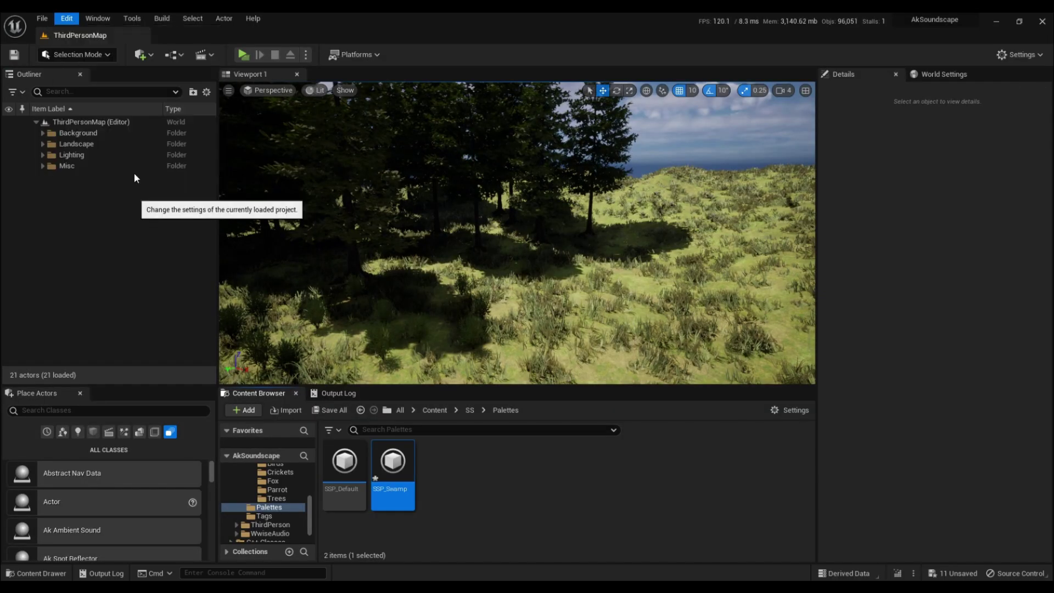
- Search Project Settings for 'soundscape' and add SSP_Swamp to the Soundscape Palette Collection
click(134, 173)
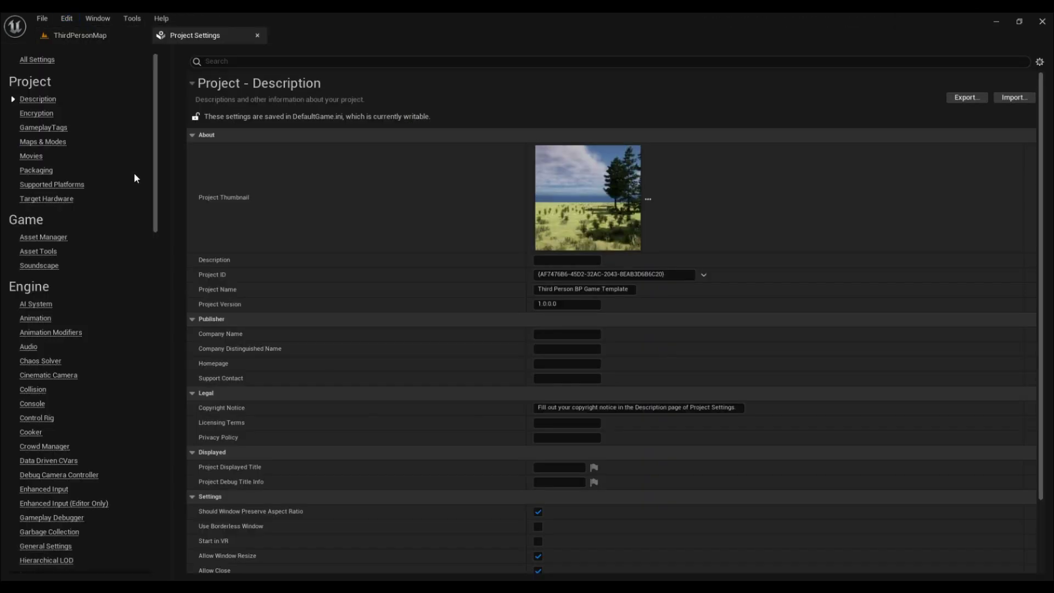
text(soundscape)
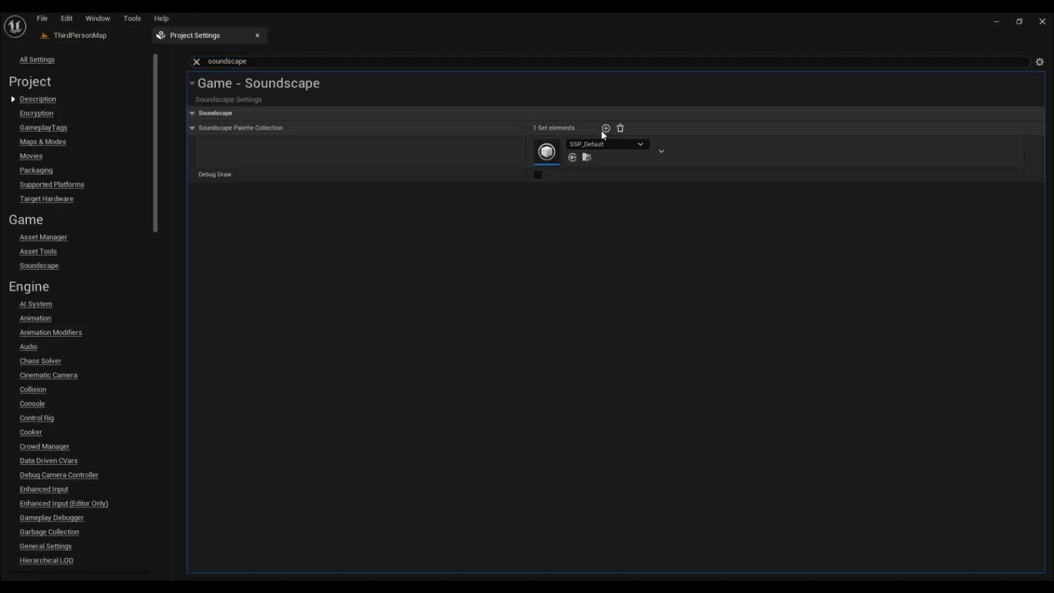
click(605, 127)
click(609, 175)
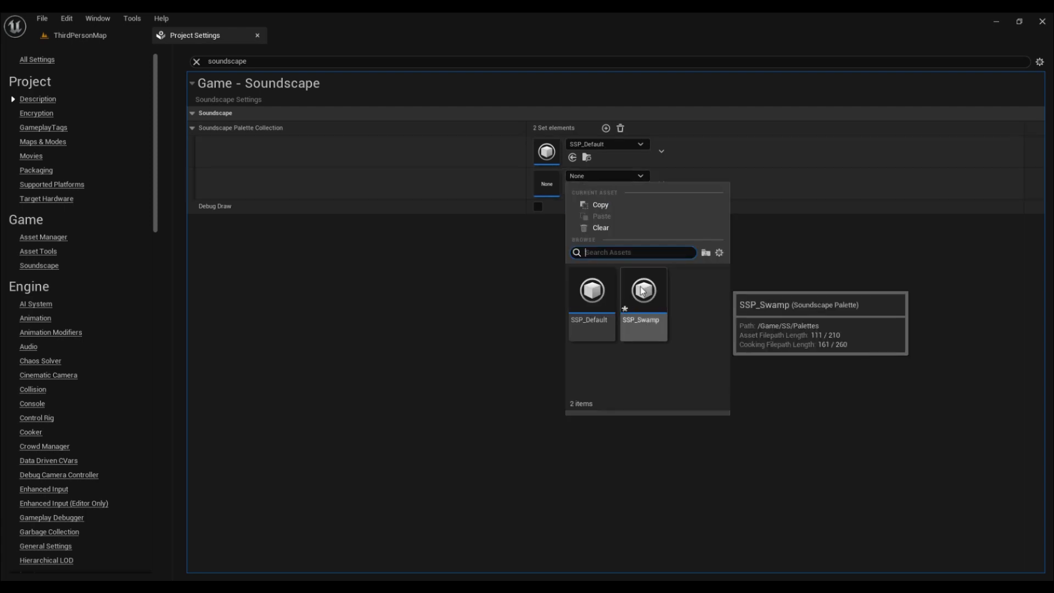
click(641, 301)
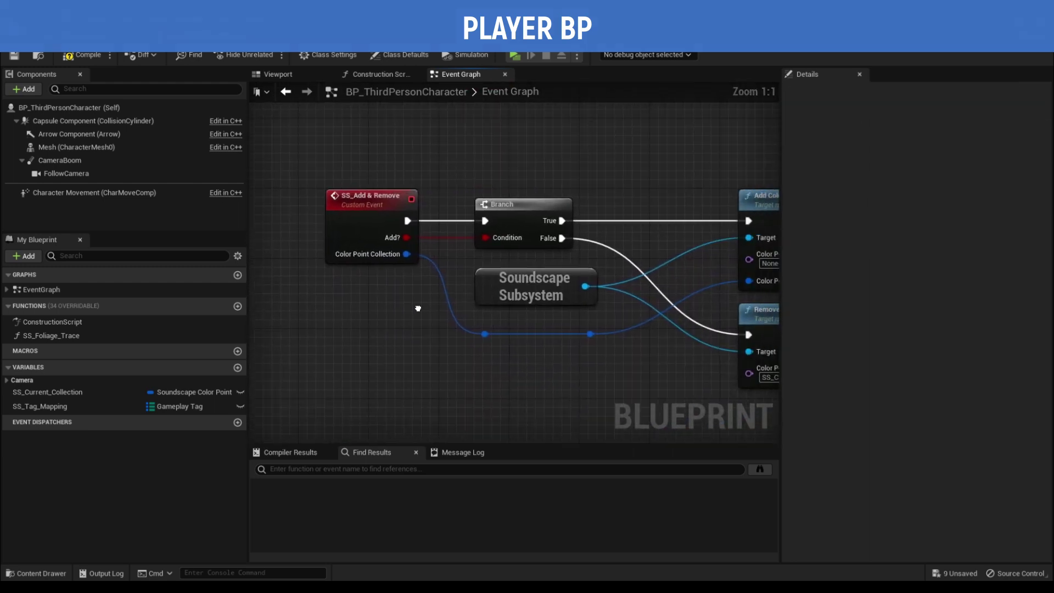
mouse_move(417, 308)
right_down()
mouse_move(269, 288)
mouse_move(270, 439)
right_up()
scroll(472, 341, down, 1)
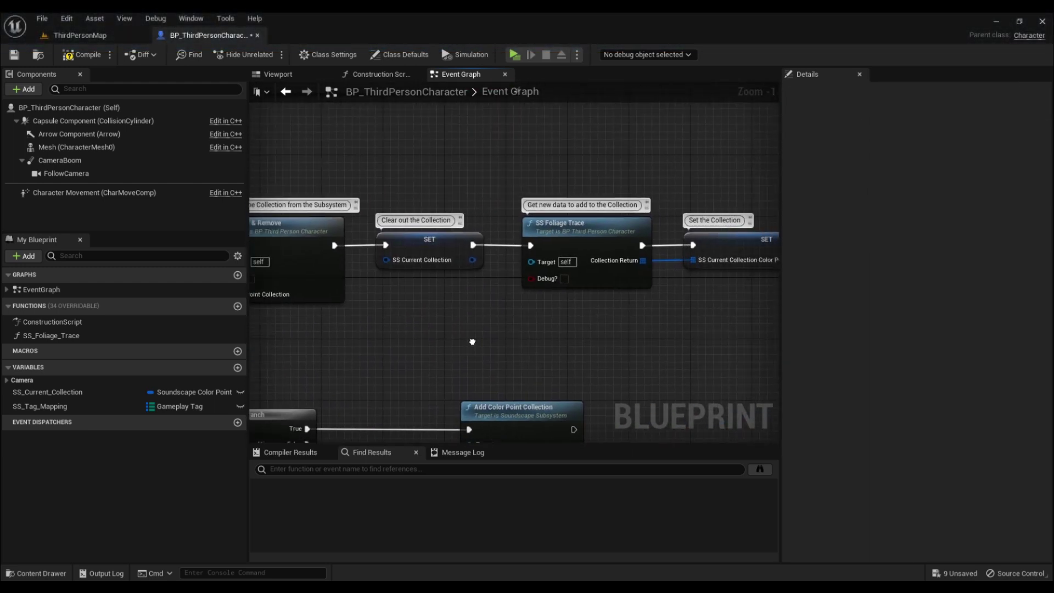
right_drag(472, 341, 392, 346)
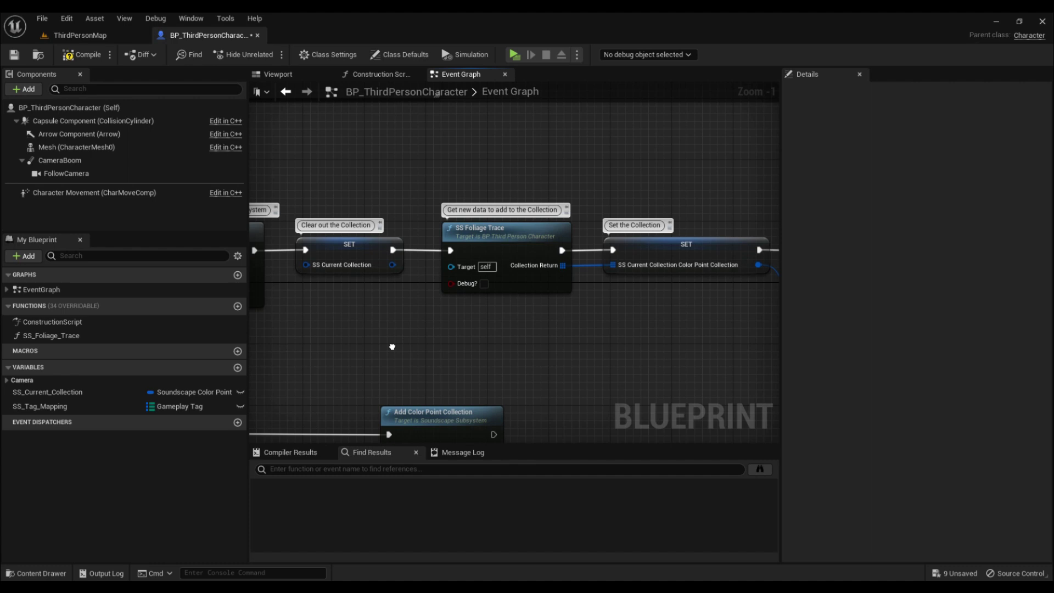
right_drag(392, 346, 164, 373)
right_drag(591, 288, 569, 271)
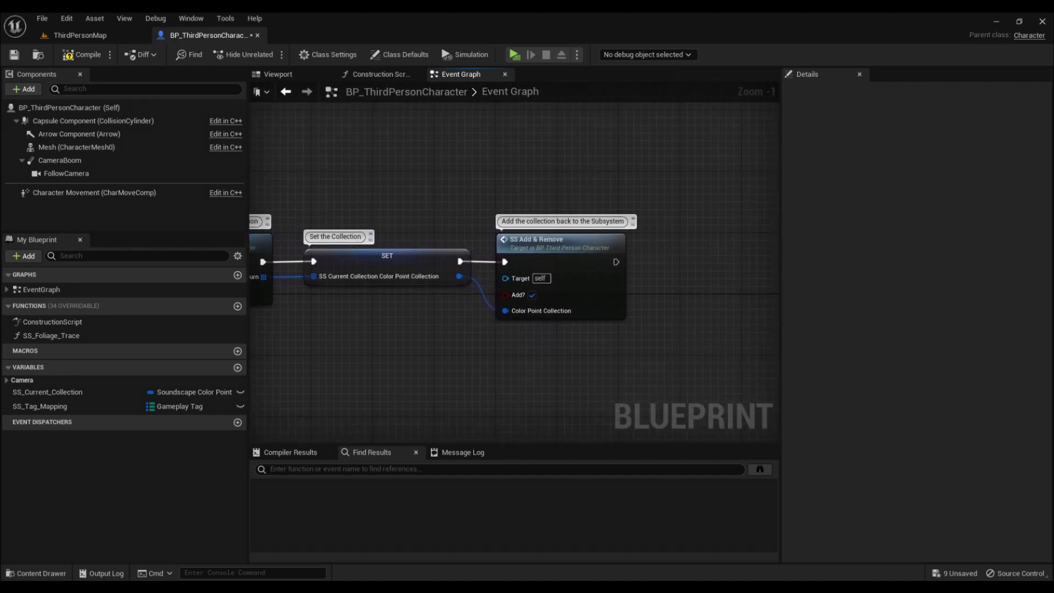
double_click(570, 271)
right_drag(558, 353, 436, 294)
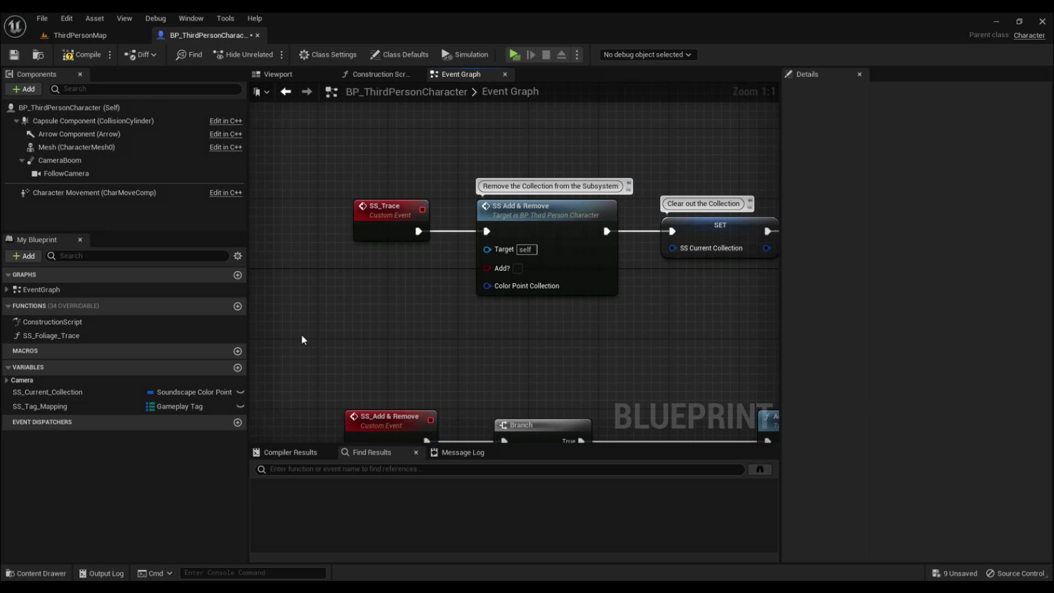
- Select SS_Tag_Mapping and check its Trees, Grass and Flower area tag keys
click(124, 395)
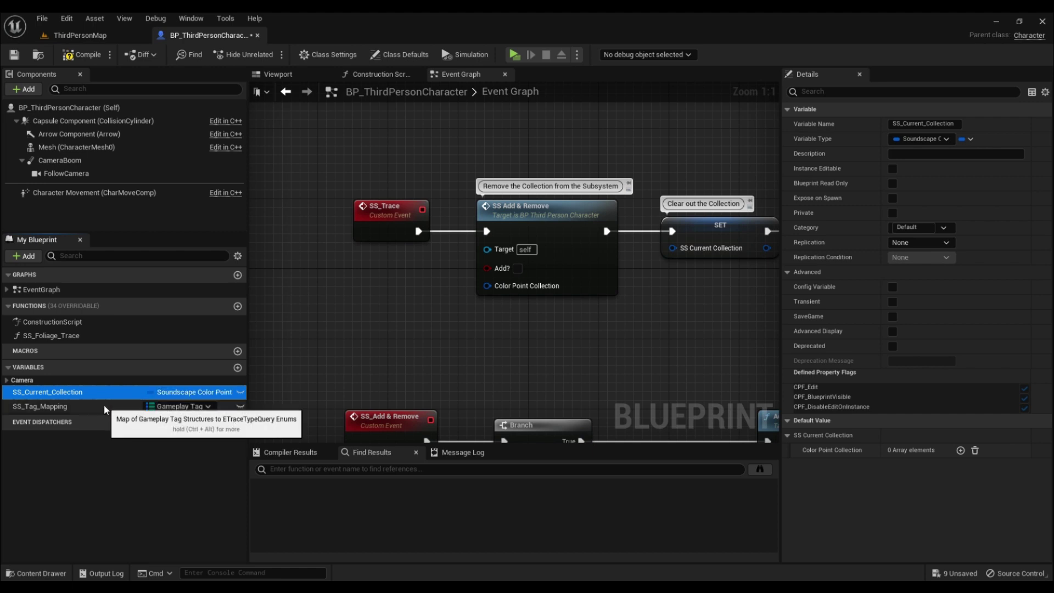
click(103, 406)
scroll(917, 375, down, 1)
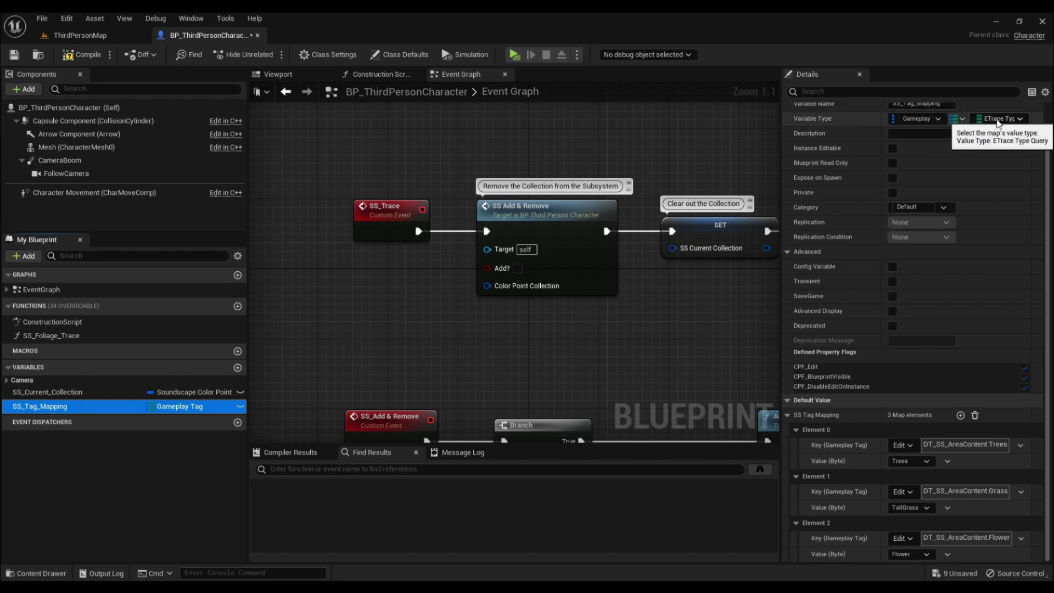
click(904, 445)
click(907, 444)
click(903, 491)
click(902, 538)
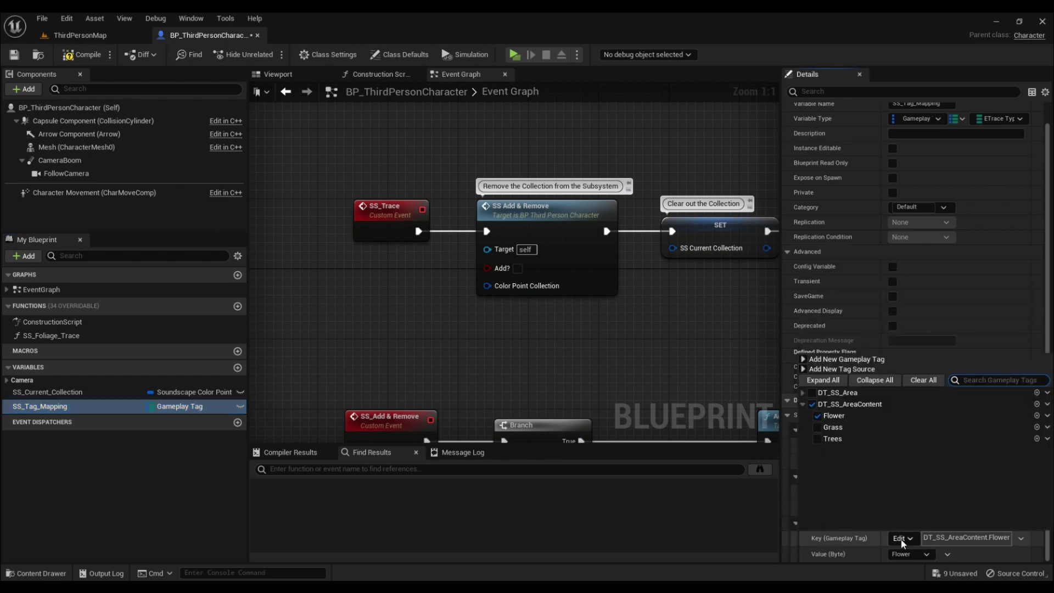
click(904, 533)
- Check the mapped channel values, keeping Trees and TallGrass as the first two trace types
click(912, 460)
click(906, 506)
click(911, 507)
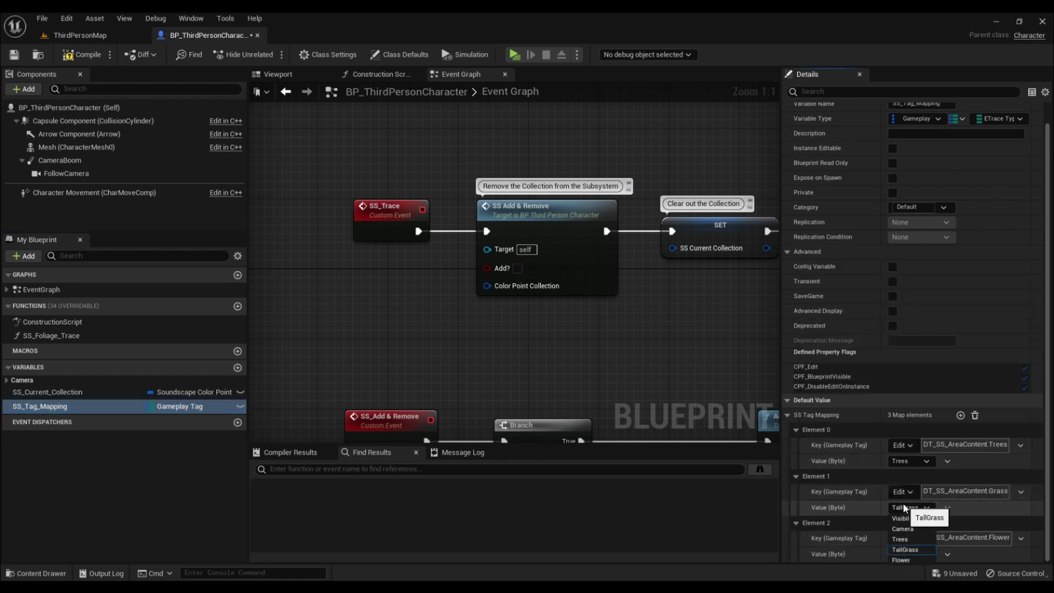
click(904, 549)
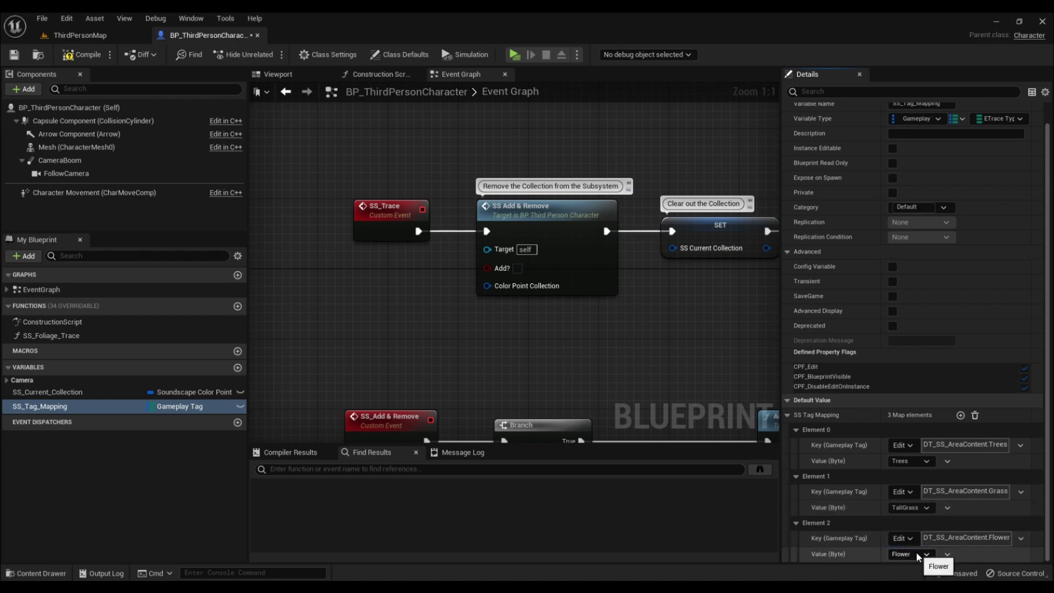
- Open Project Settings filtered by 'trace' to show the trace channels
click(67, 18)
click(98, 151)
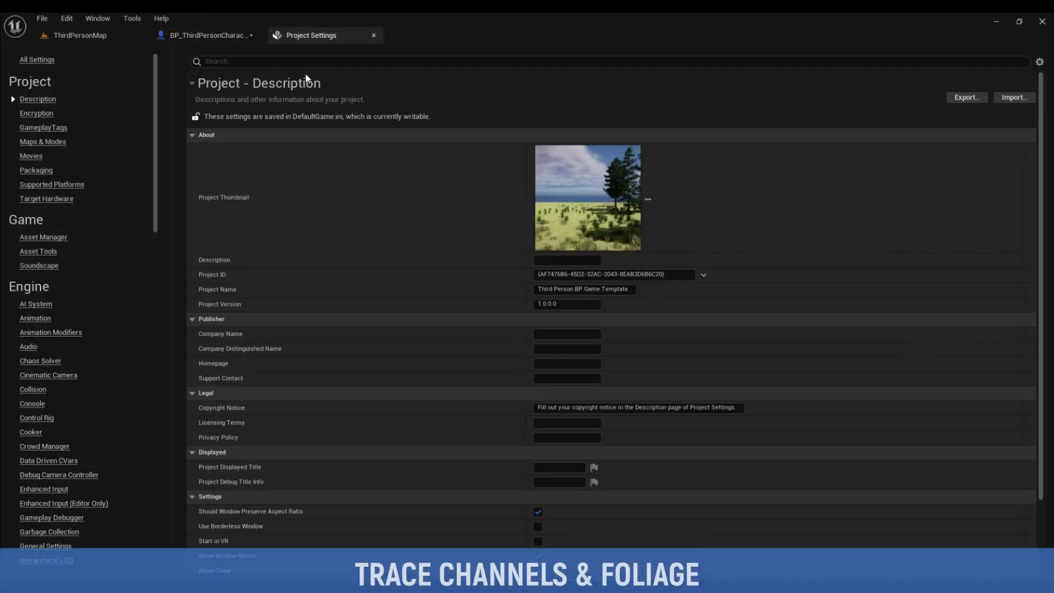
click(301, 62)
text(trace)
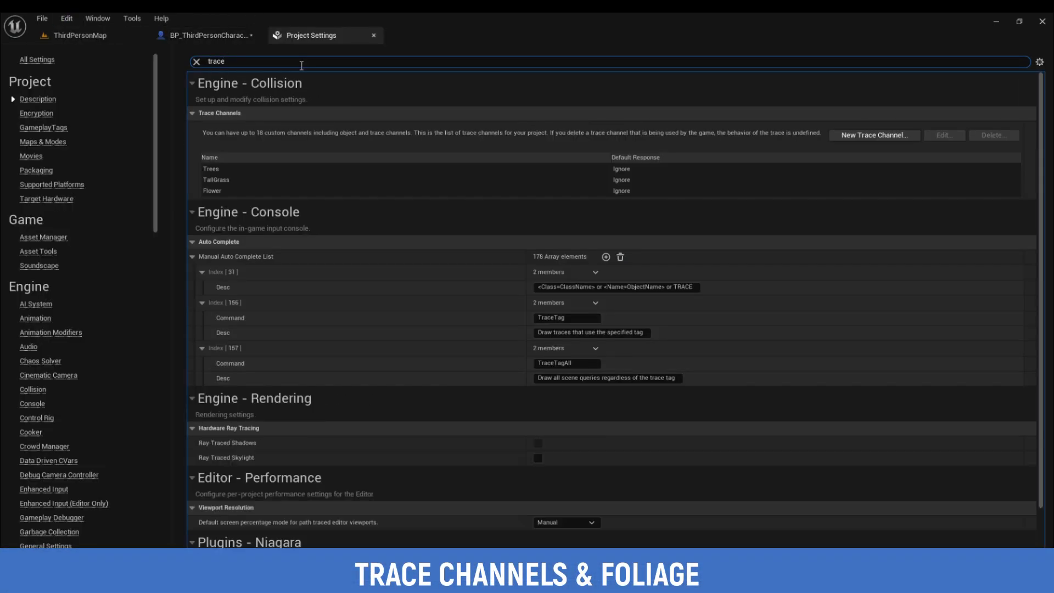
- Create a new trace channel named Swamp with default response Ignore
click(850, 135)
click(549, 306)
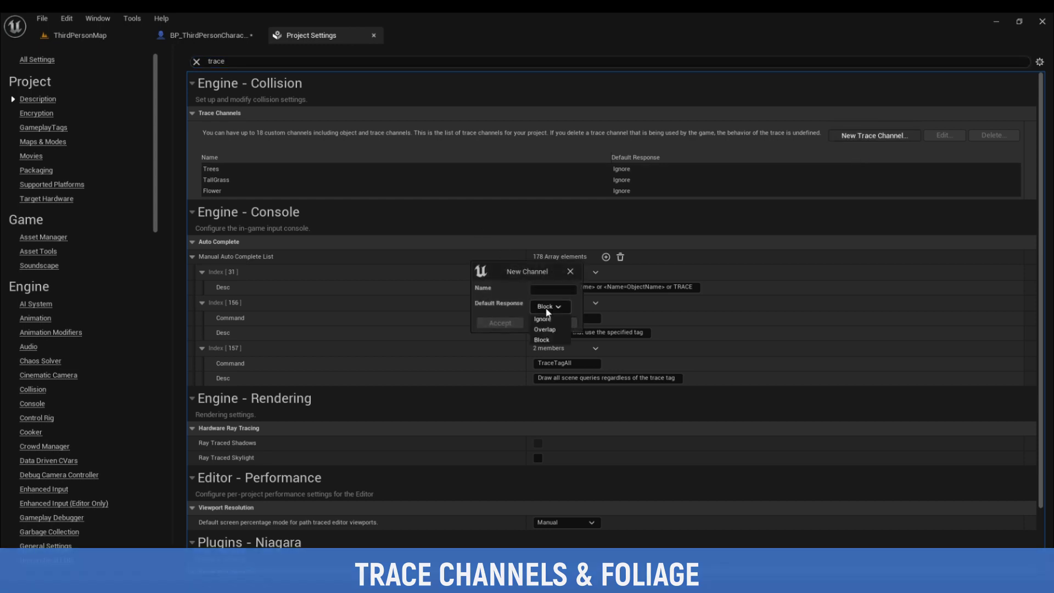
click(870, 135)
click(870, 135)
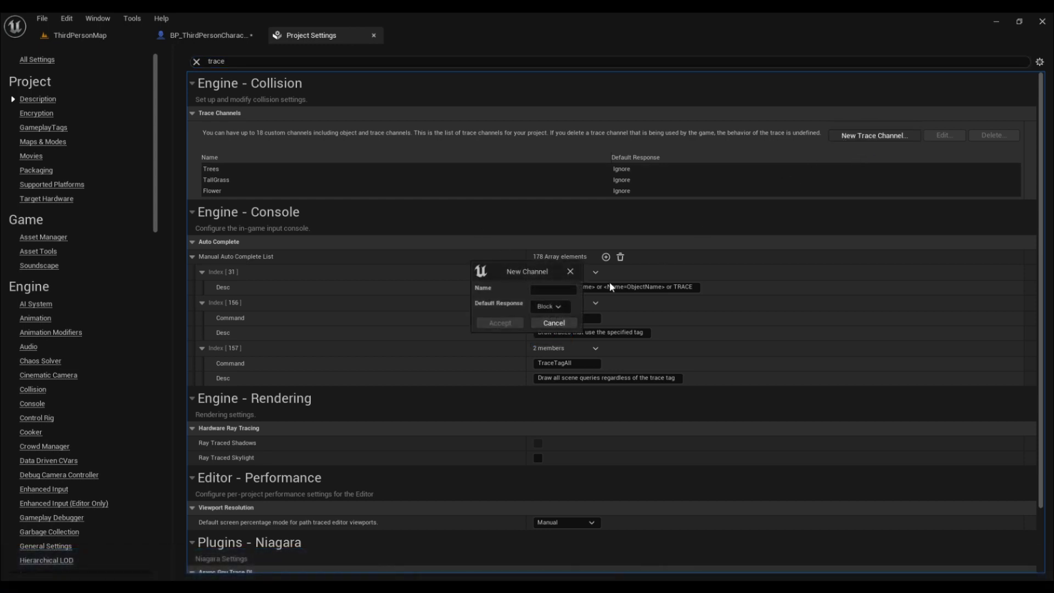
click(560, 291)
text(Swamp)
click(549, 307)
click(546, 321)
click(499, 322)
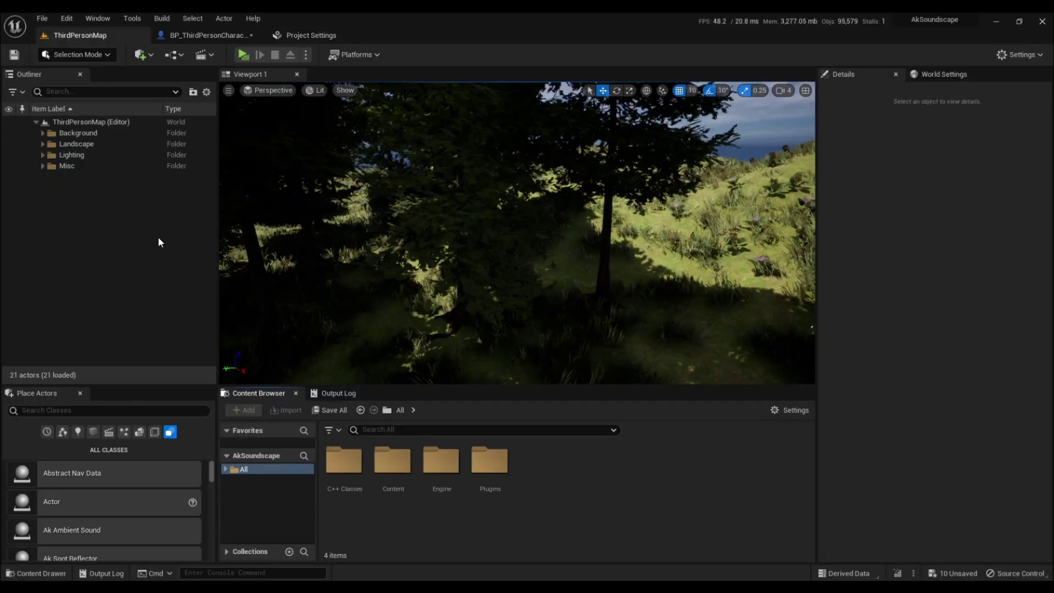
- In Foliage mode, select all placed SM_flower_05 foliage instances
click(86, 55)
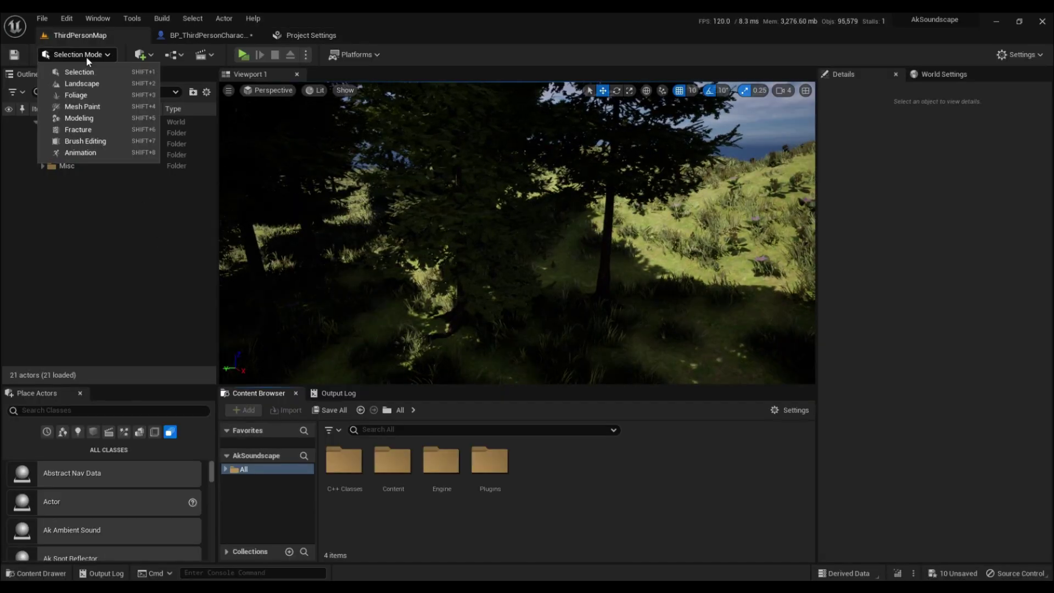
click(77, 95)
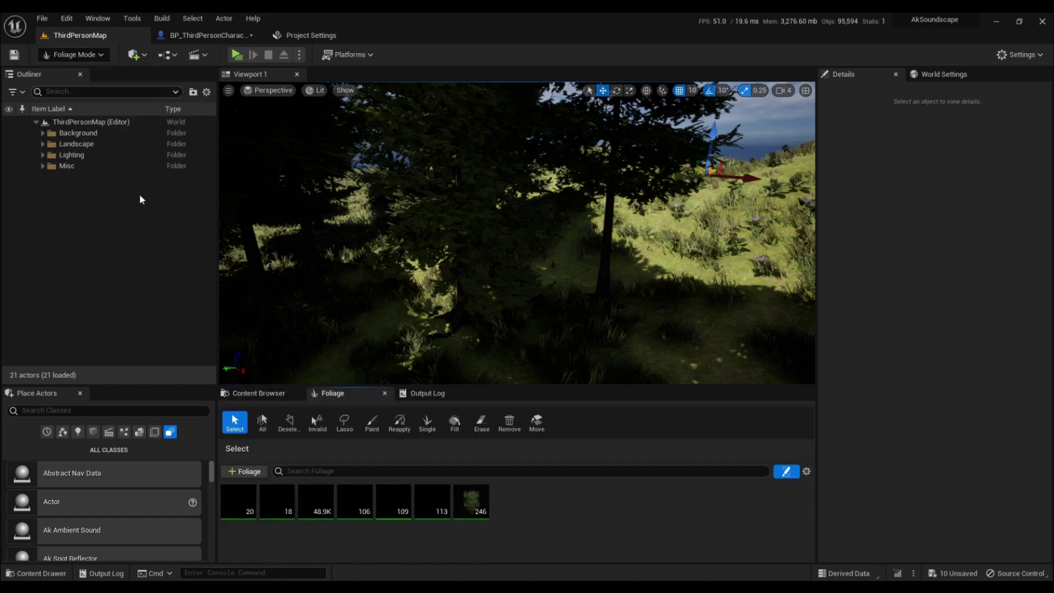
click(394, 501)
right_click(390, 499)
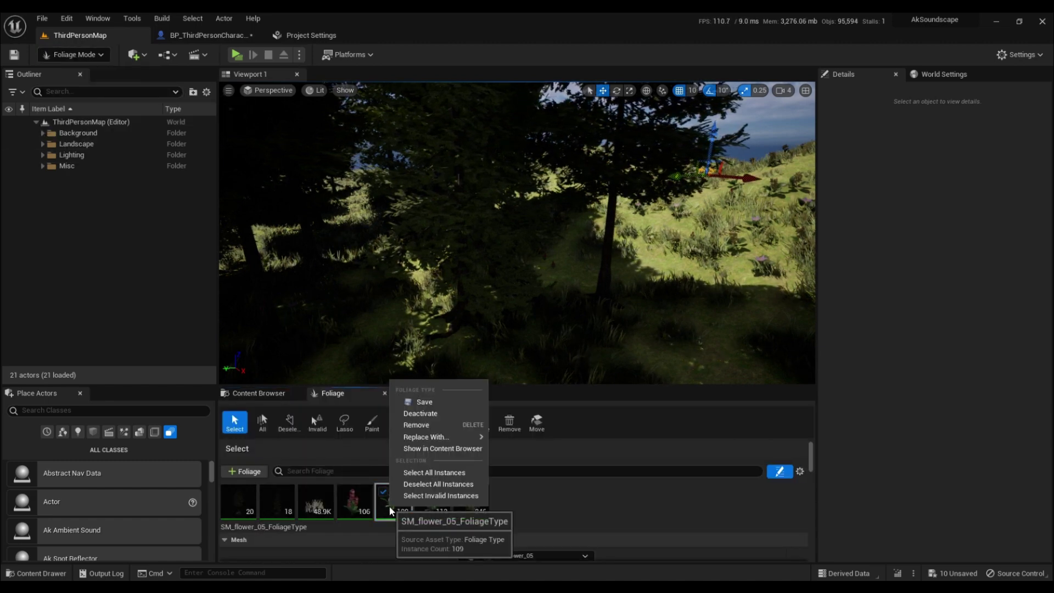
click(413, 473)
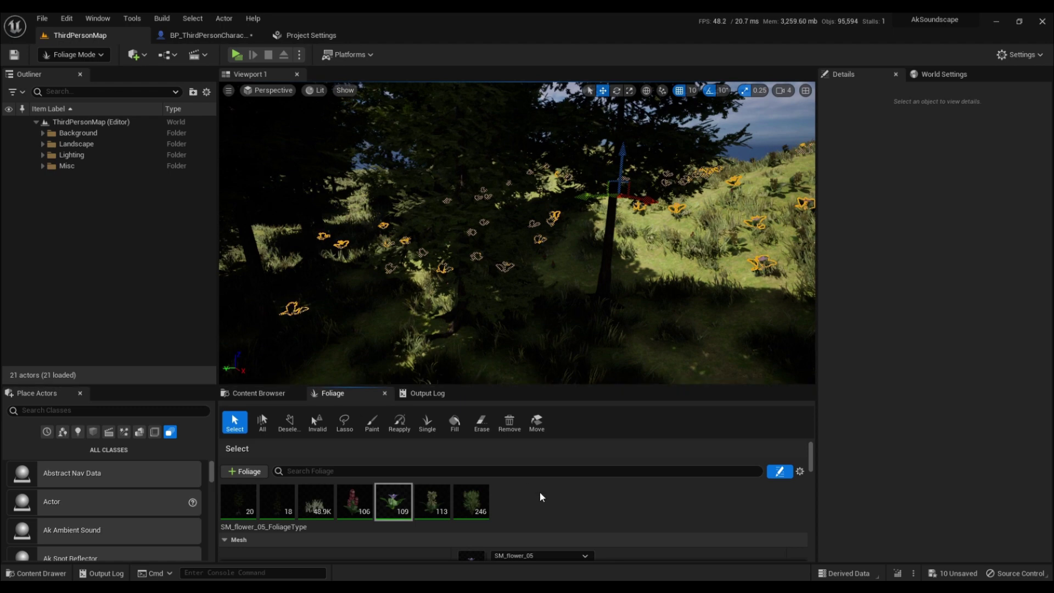
- Set the flower foliage's Swamp trace response to Block
scroll(554, 498, down, 5)
scroll(555, 499, down, 10)
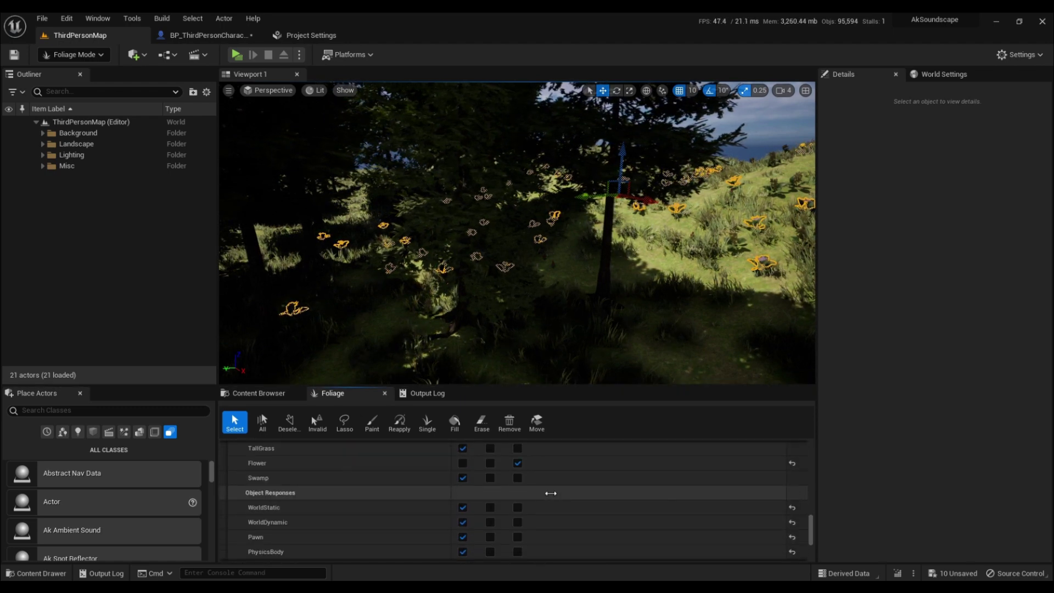
click(517, 478)
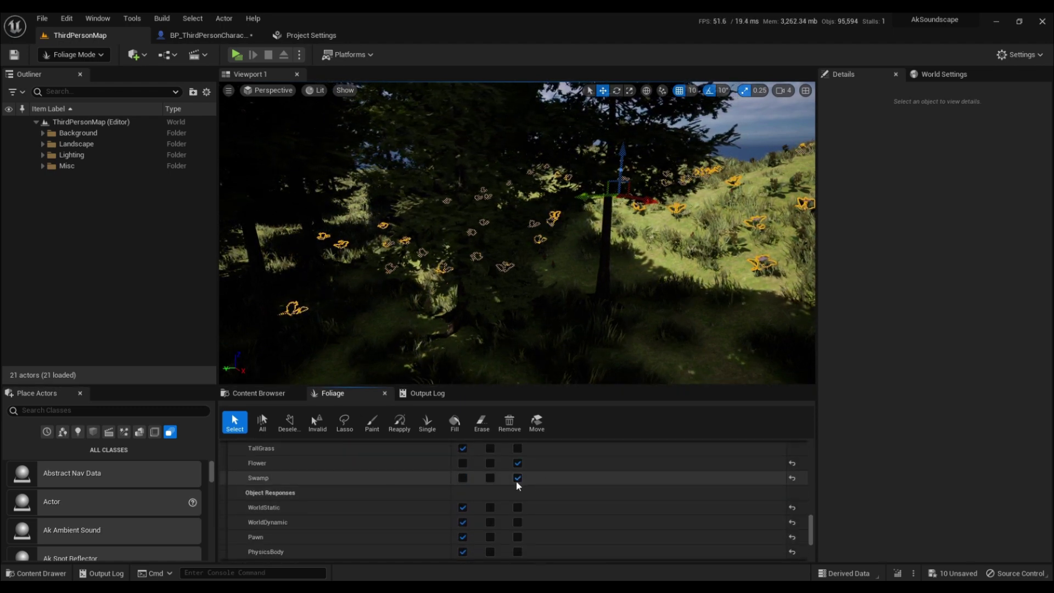
scroll(551, 492, up, 4)
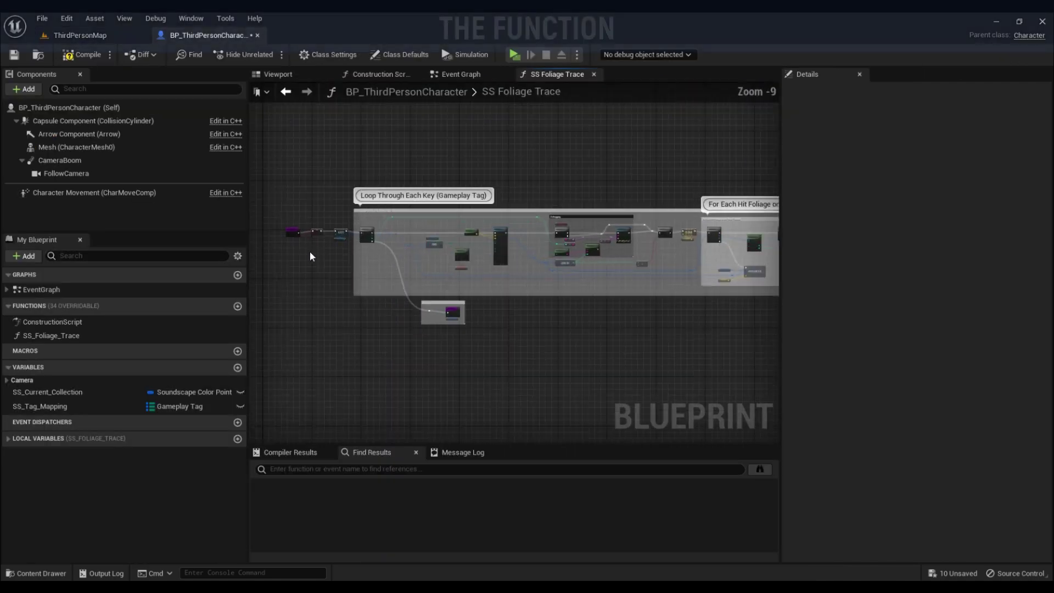
- Show SS_Tag_Mapping's default map of Trees, Grass and Flower tags in Details
scroll(410, 286, up, 3)
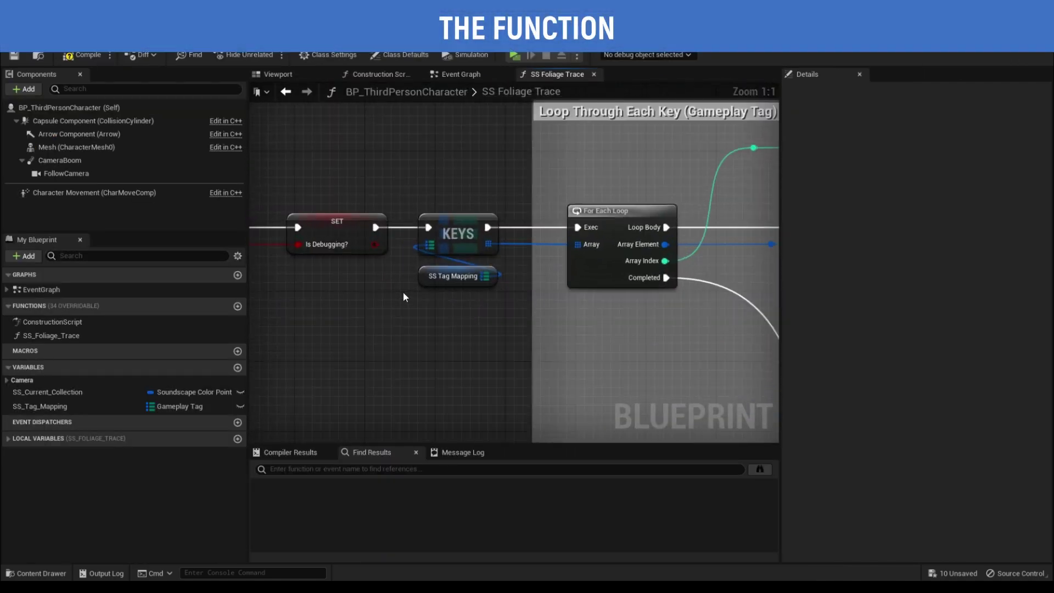
click(98, 406)
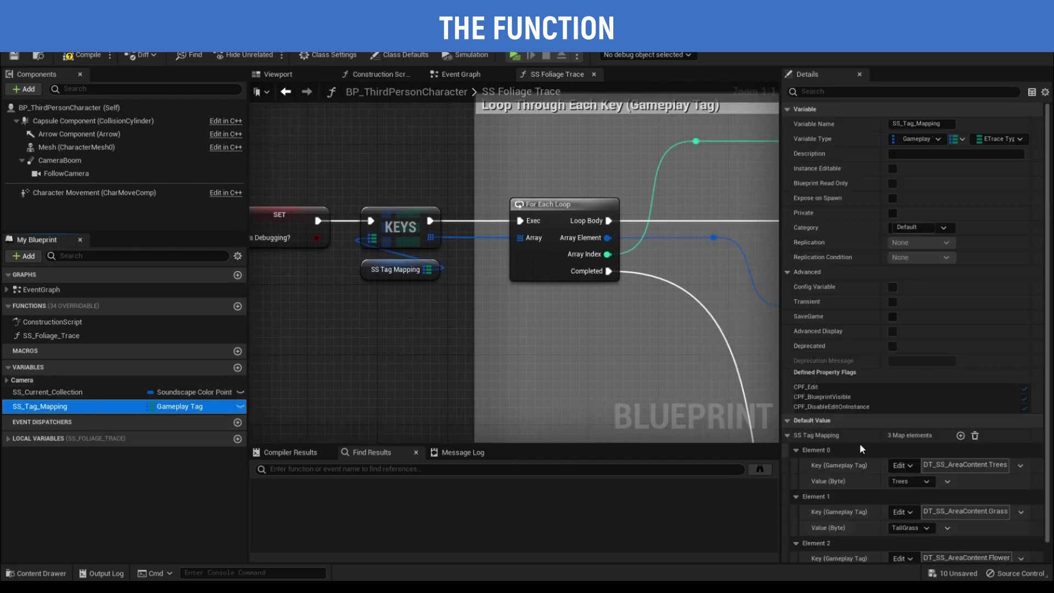
scroll(858, 443, down, 1)
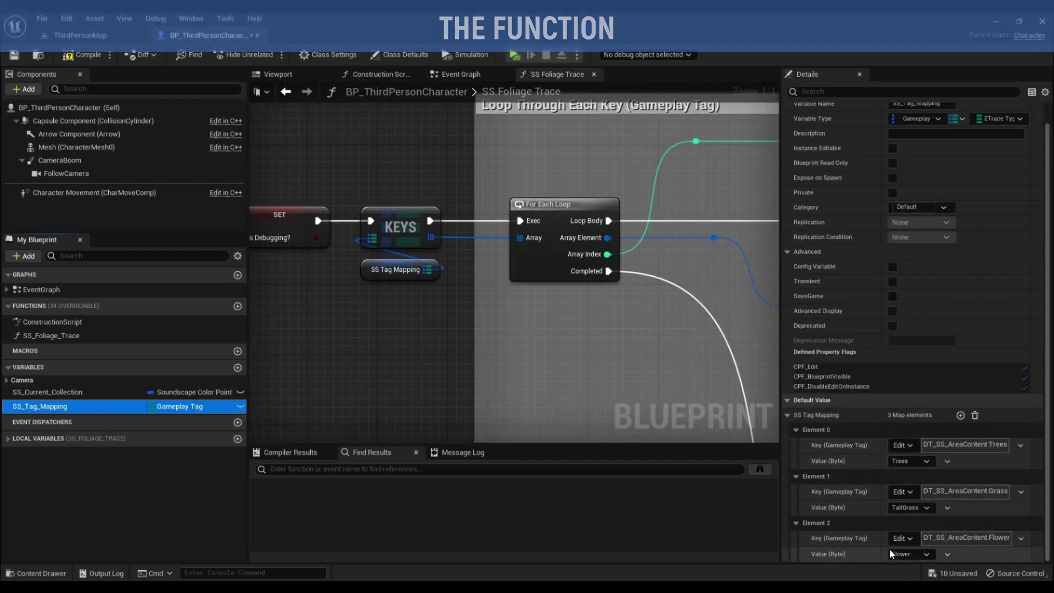
scroll(663, 371, down, 1)
- Pan through the FIND/Select, sphere trace and Debugging print nodes of SS Foliage Trace
mouse_move(663, 371)
right_down()
mouse_move(545, 320)
mouse_move(430, 326)
mouse_move(355, 296)
mouse_move(252, 293)
right_up()
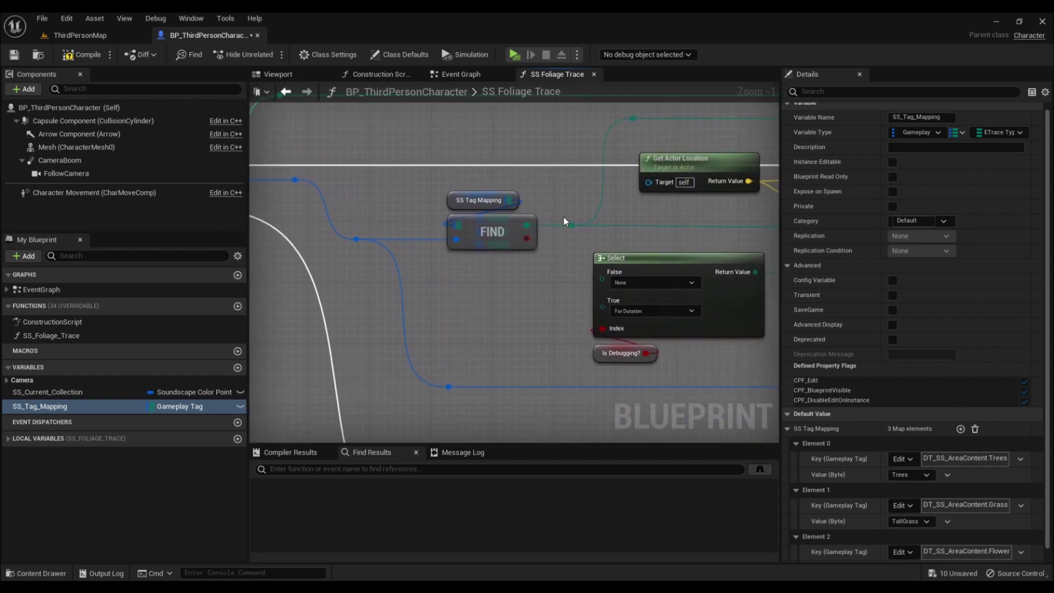
right_drag(563, 216, 437, 372)
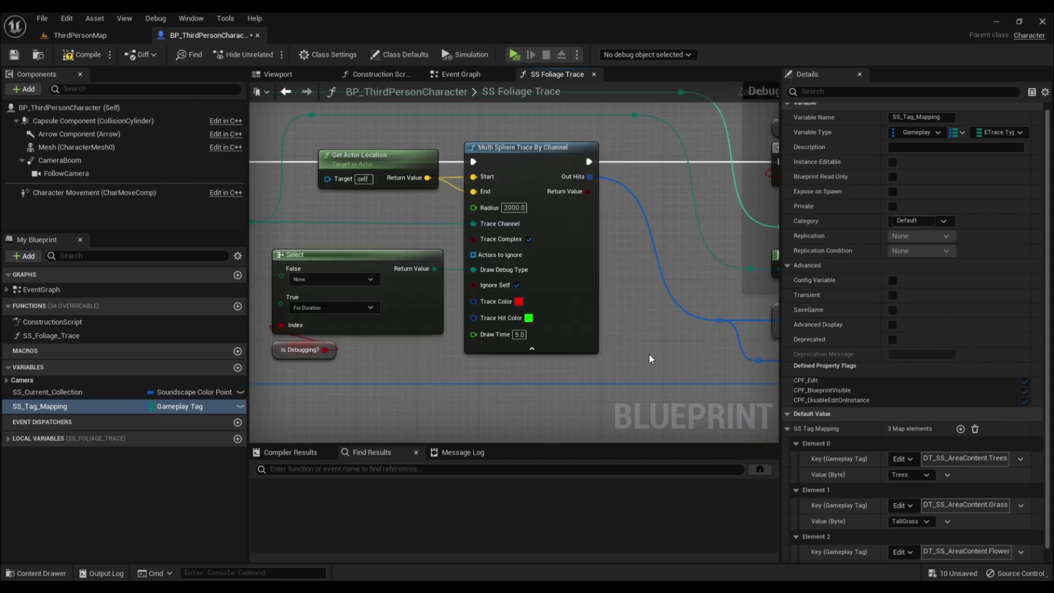
right_drag(648, 354, 248, 357)
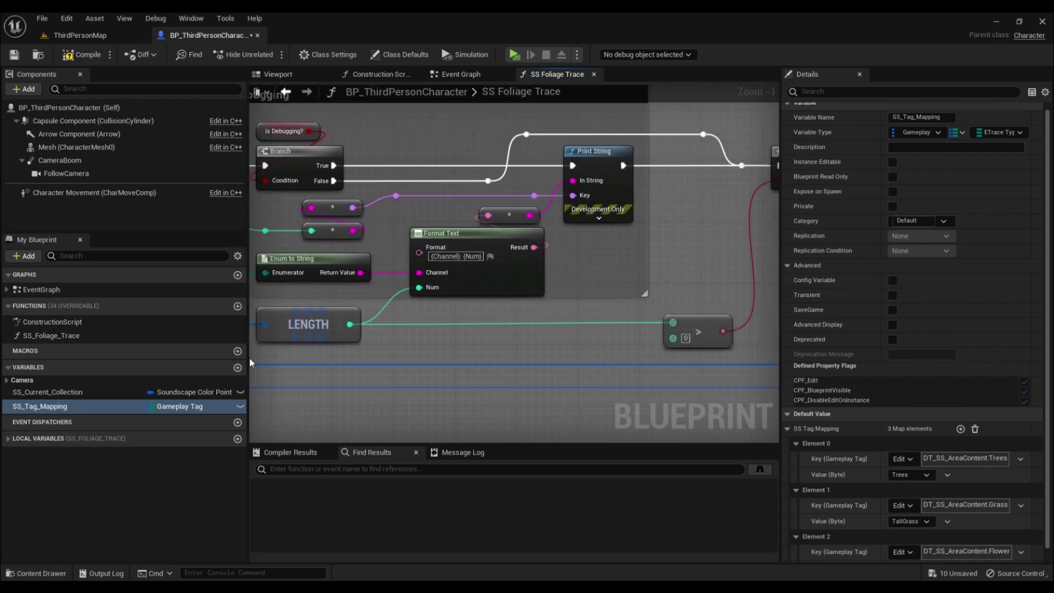
right_drag(678, 285, 208, 325)
- Inspect the SS_Foliage_Locations local variable and follow the hit loop to ADDUNIQUE
click(94, 437)
click(96, 453)
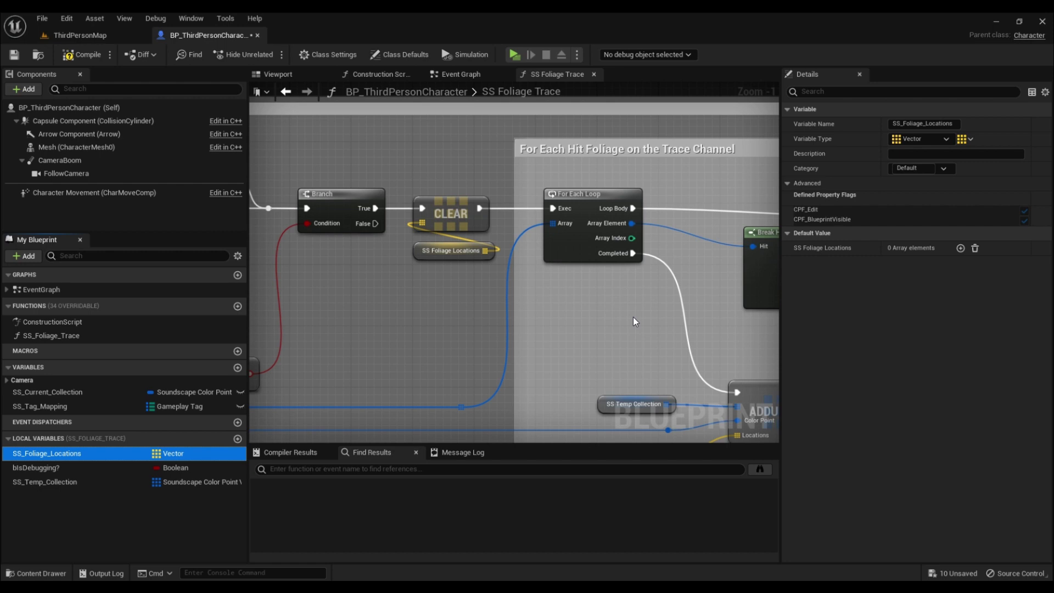
right_drag(634, 318, 431, 307)
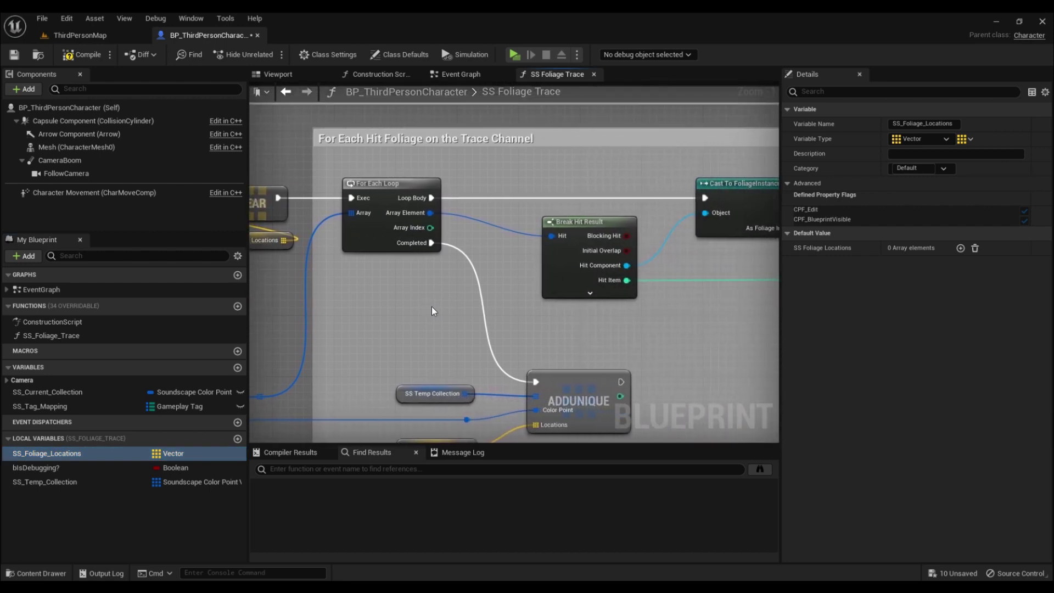
right_drag(657, 336, 490, 337)
right_drag(575, 335, 320, 337)
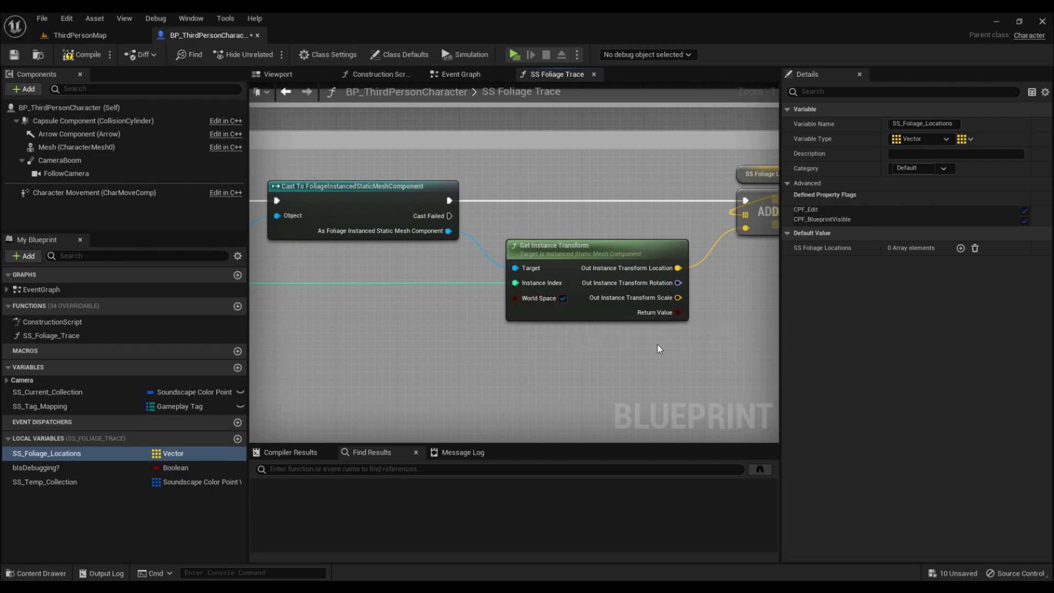
right_drag(657, 344, 491, 376)
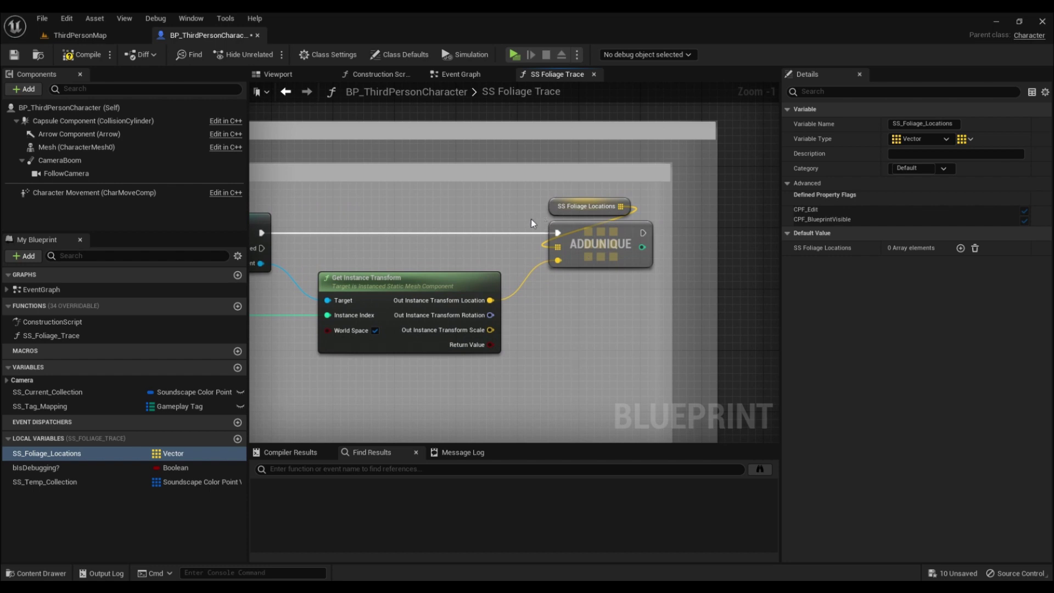
scroll(531, 219, down, 4)
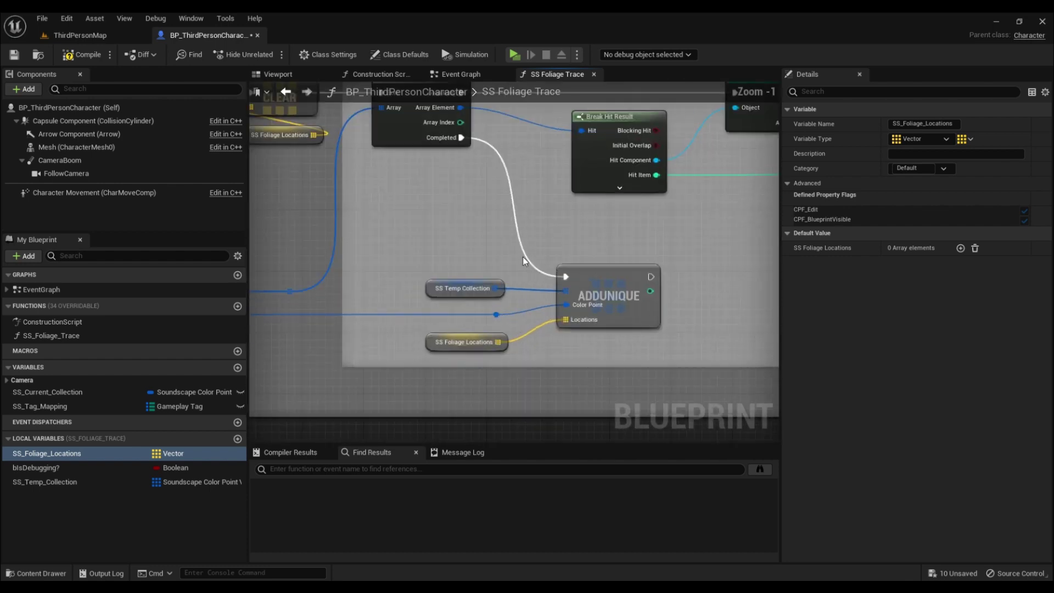
click(411, 343)
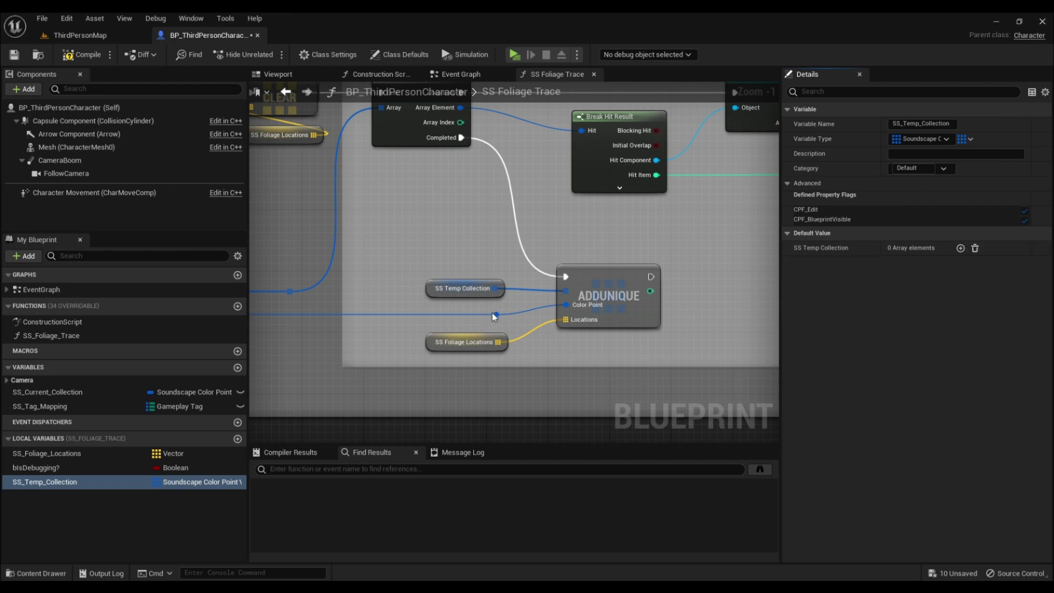
- Overview the whole For Each Hit Foliage loop, then go to the Event Graph
scroll(493, 321, down, 3)
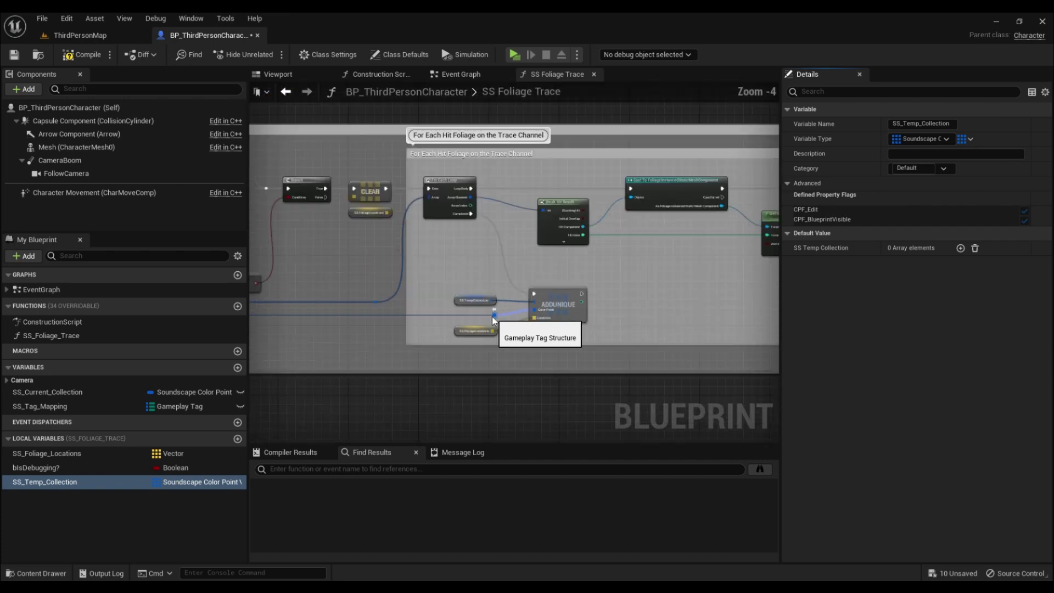
right_drag(493, 321, 772, 331)
scroll(539, 303, up, 2)
scroll(539, 303, up, 1)
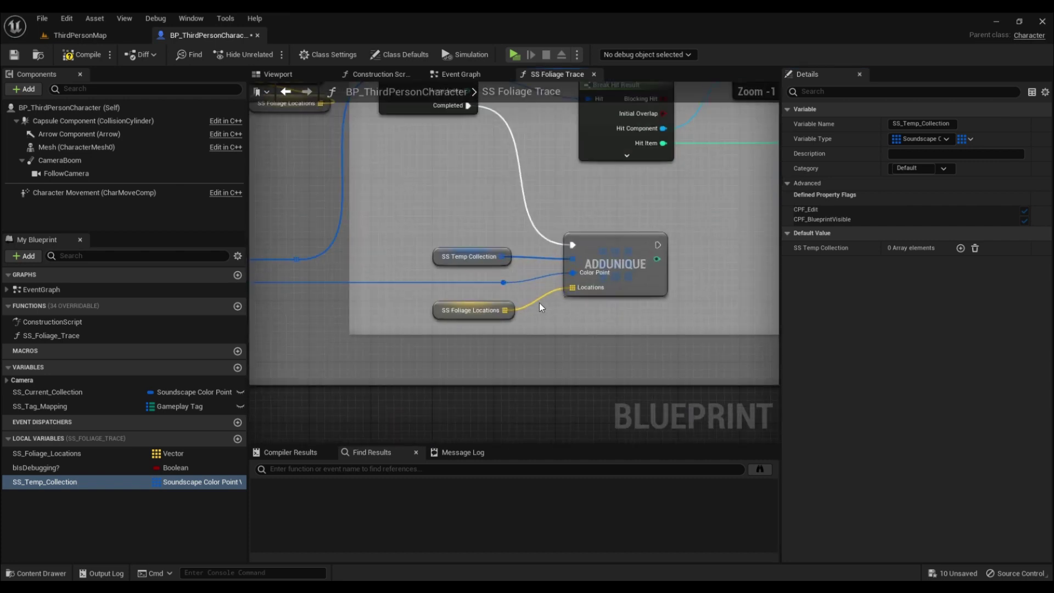
click(447, 316)
click(407, 328)
scroll(664, 291, down, 6)
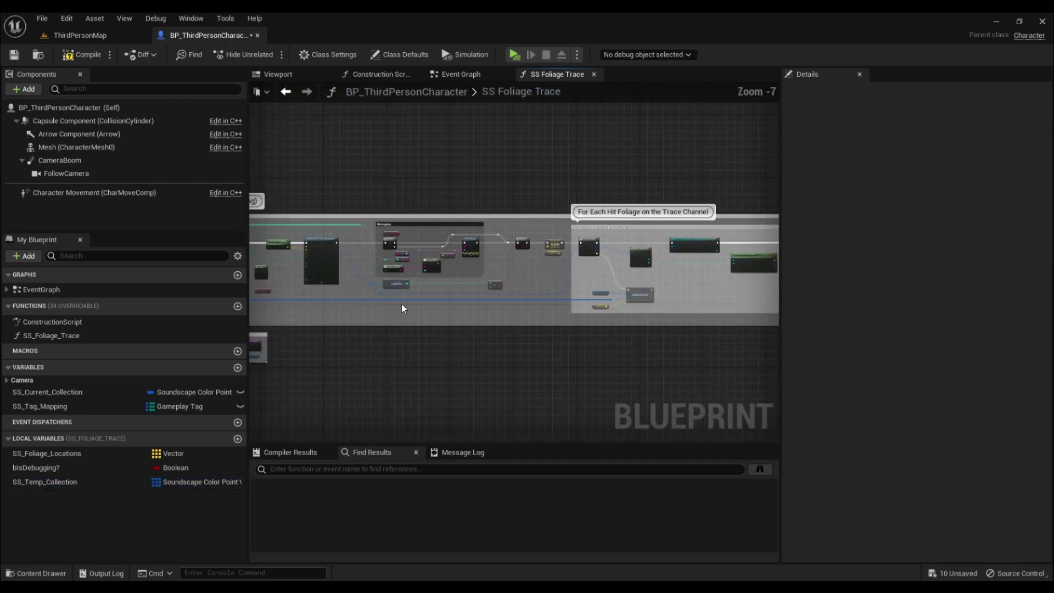
scroll(555, 369, up, 6)
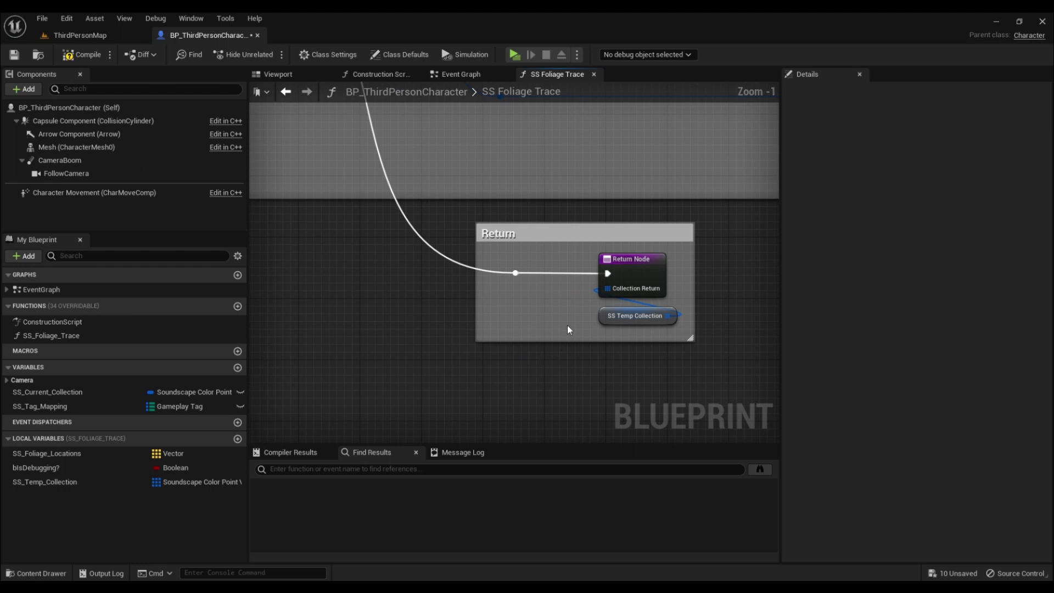
click(461, 75)
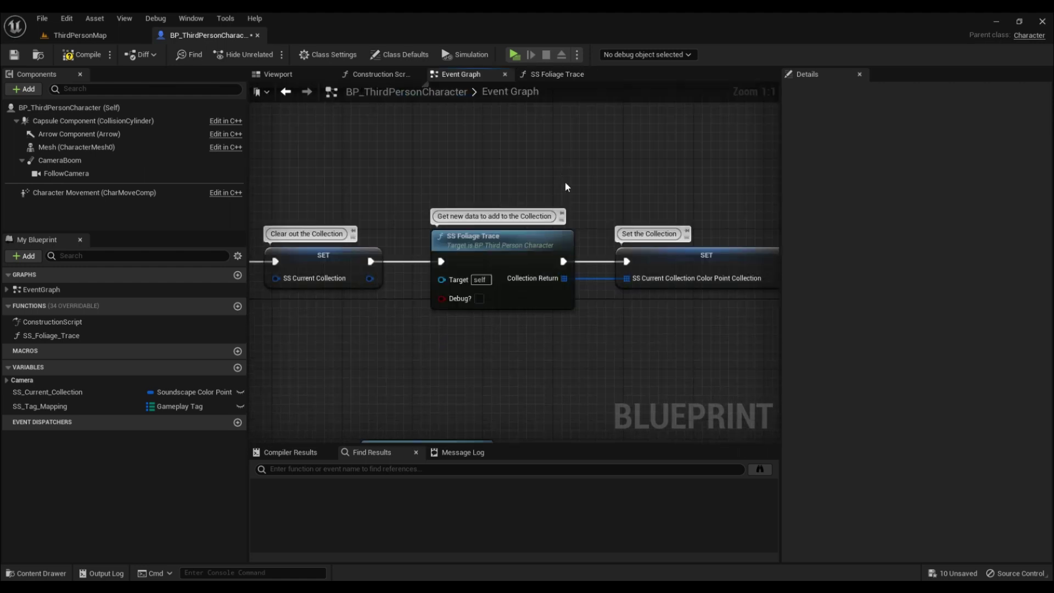
- Save the Blueprint, tick Debug? on the SS Foliage Trace call, and return to ThirdPersonMap
right_drag(471, 181, 383, 104)
scroll(388, 174, down, 3)
right_drag(624, 81, 741, 94)
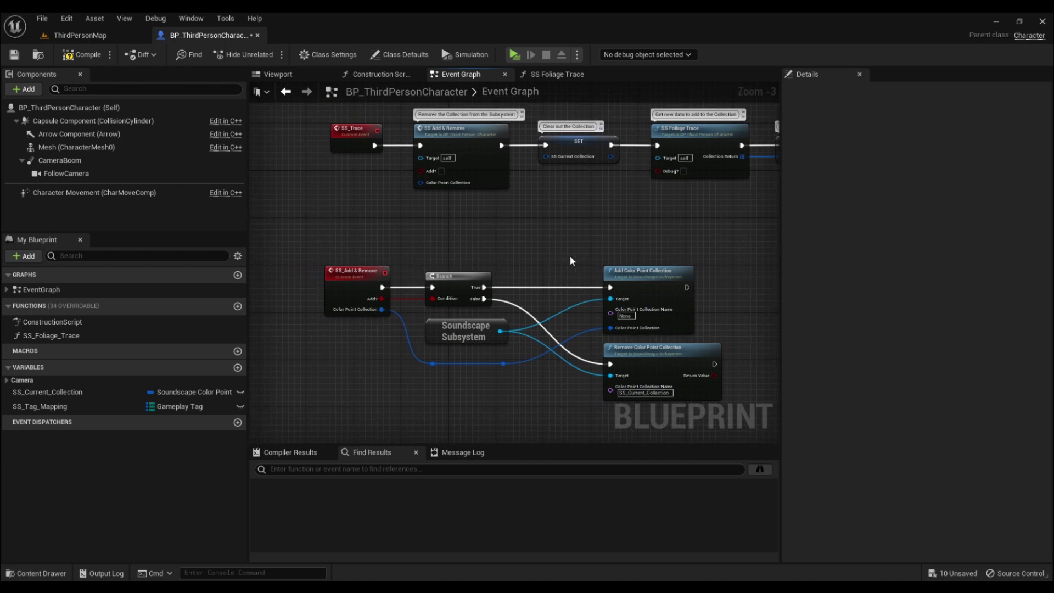
right_drag(551, 259, 534, 198)
scroll(498, 301, up, 3)
key(ctrl+s)
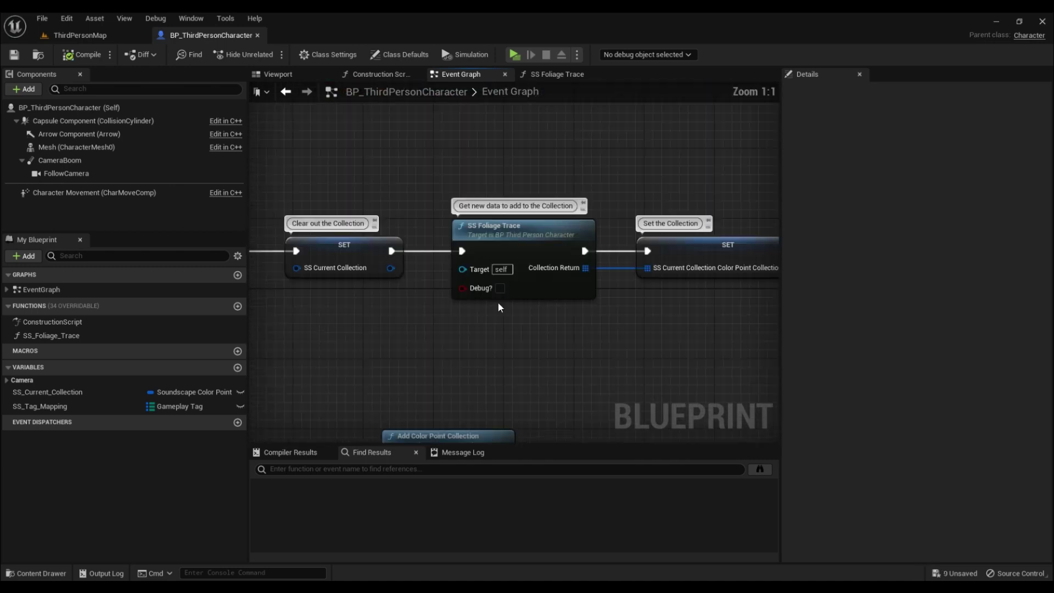
click(500, 289)
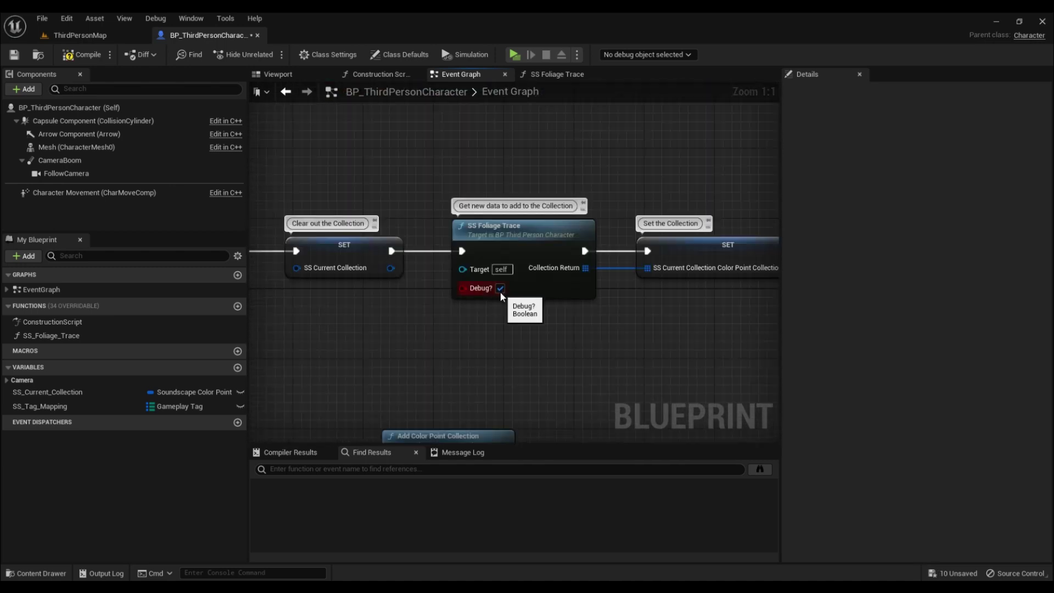
click(80, 35)
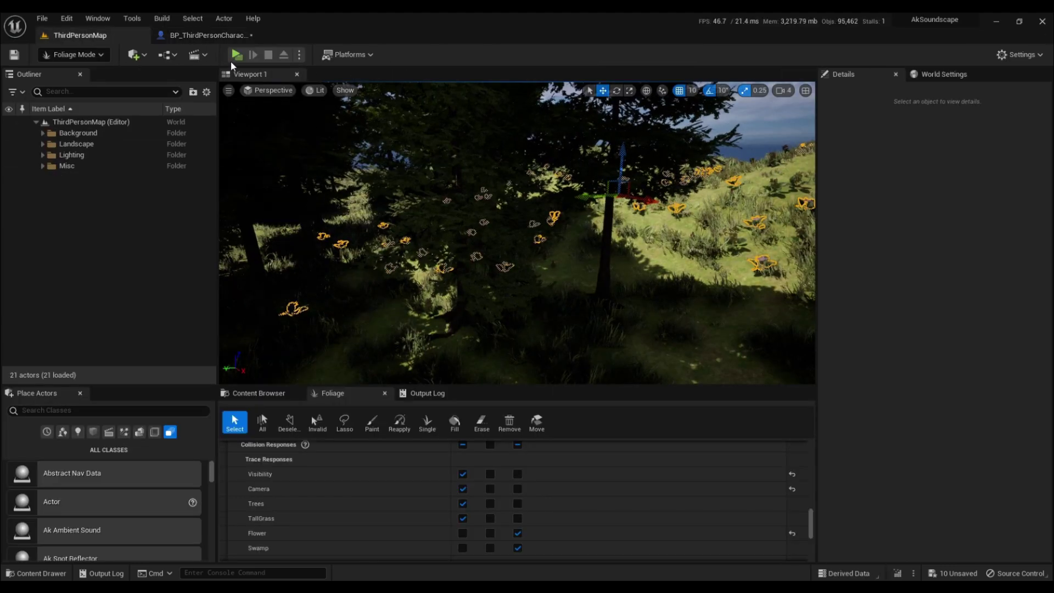
- Play the level standalone and walk forward through the grass to see foliage hit counts
key(alt+p)
key(w)
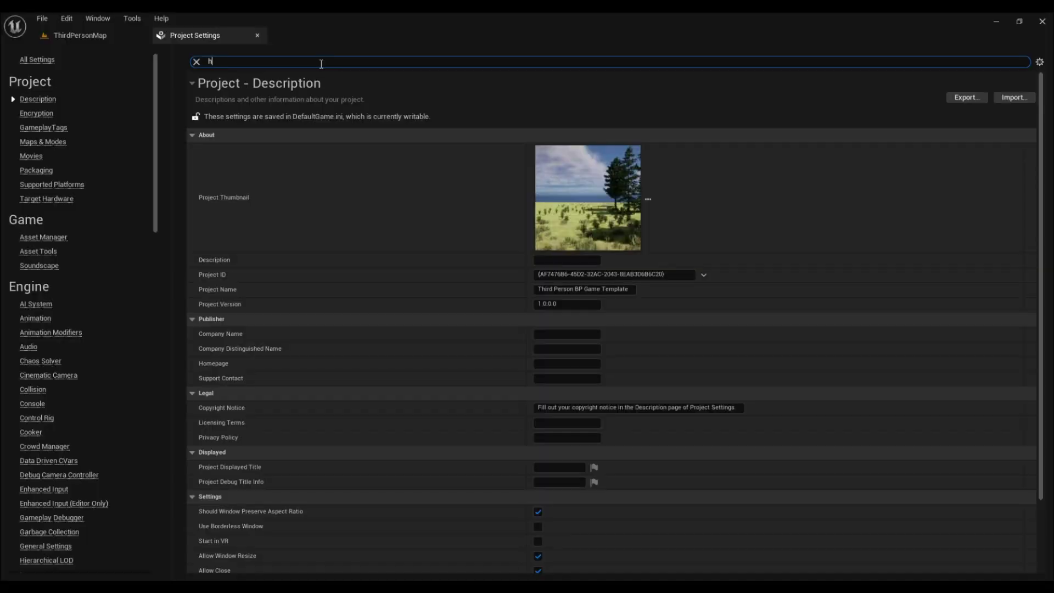
- Filter Project Settings by 'hash' to show the Soundscape Color Point System values
text(hash)
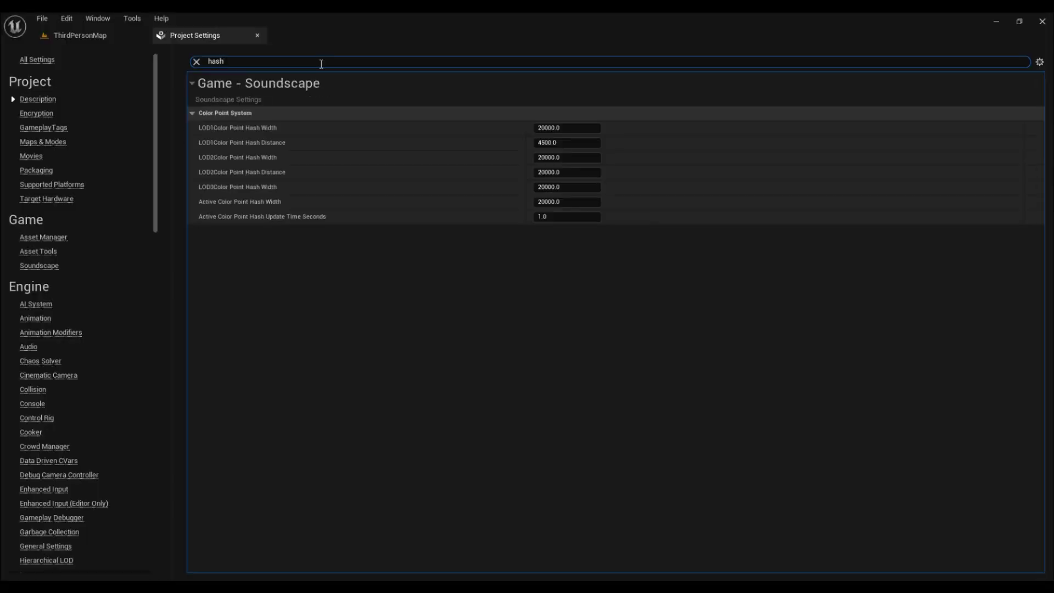